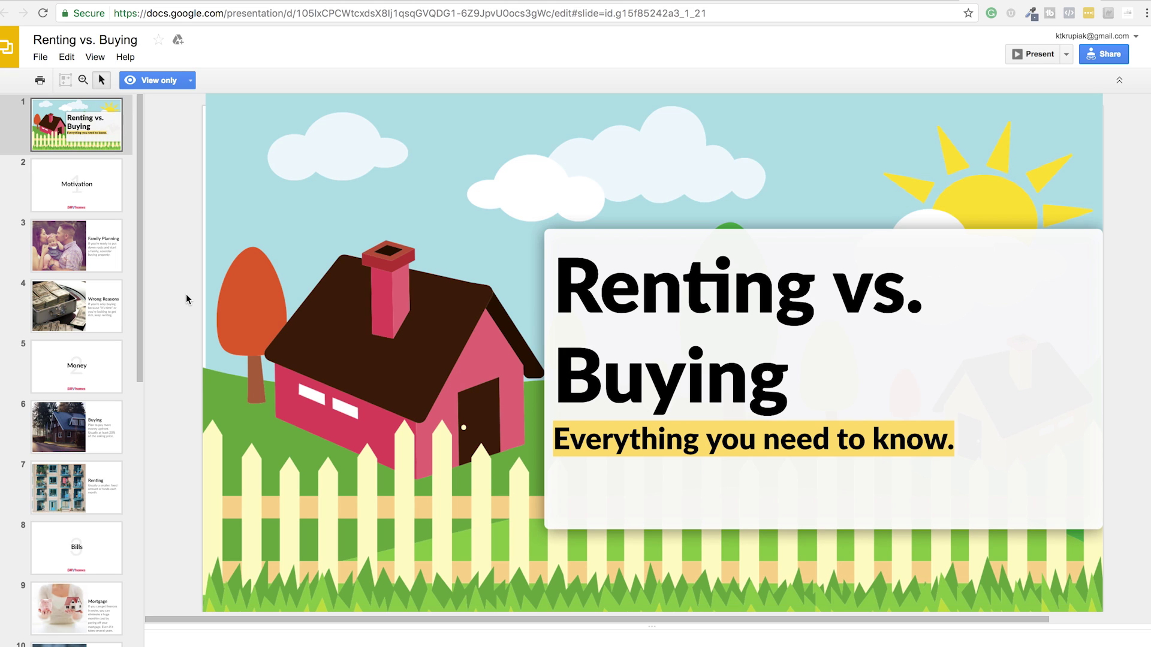
Bring up the File menu for the Renting vs. Buying presentation in Google Slides
left_click(40, 57)
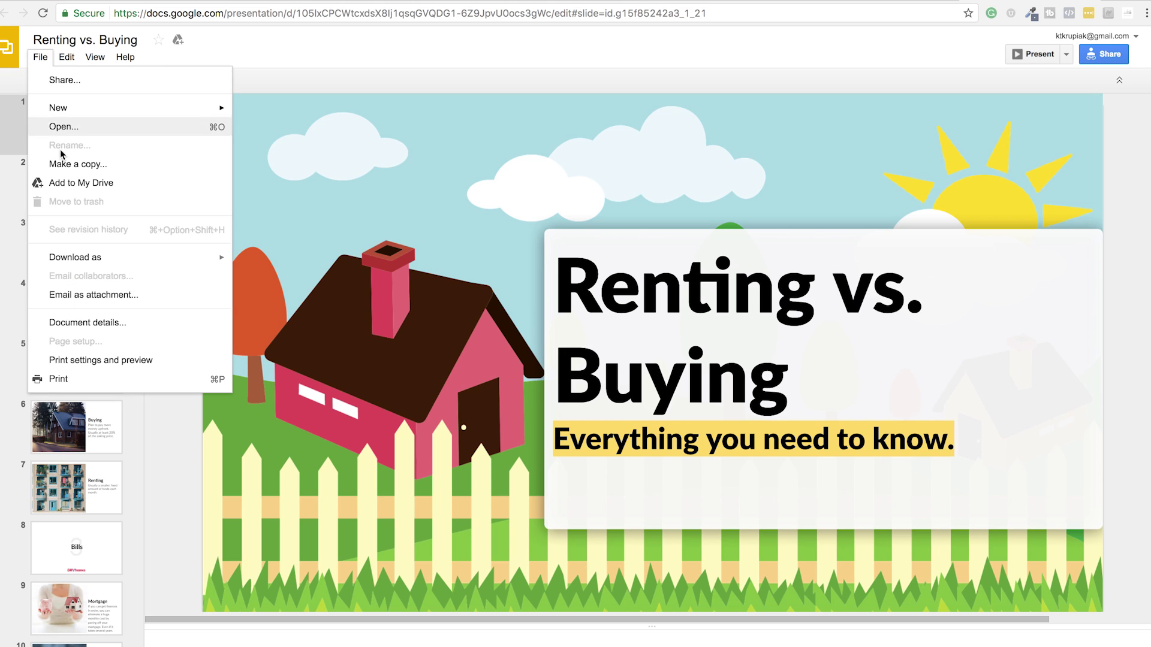
Review the File > Download as formats, then dismiss the menu without downloading
mouse_move(175, 262)
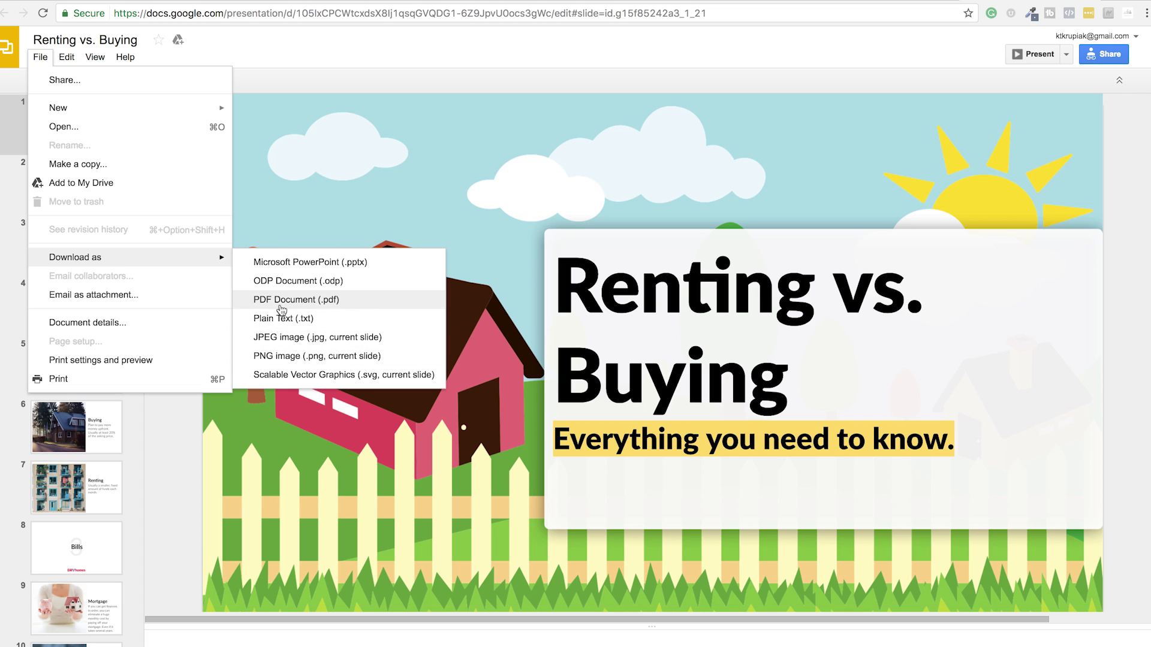
left_click(286, 91)
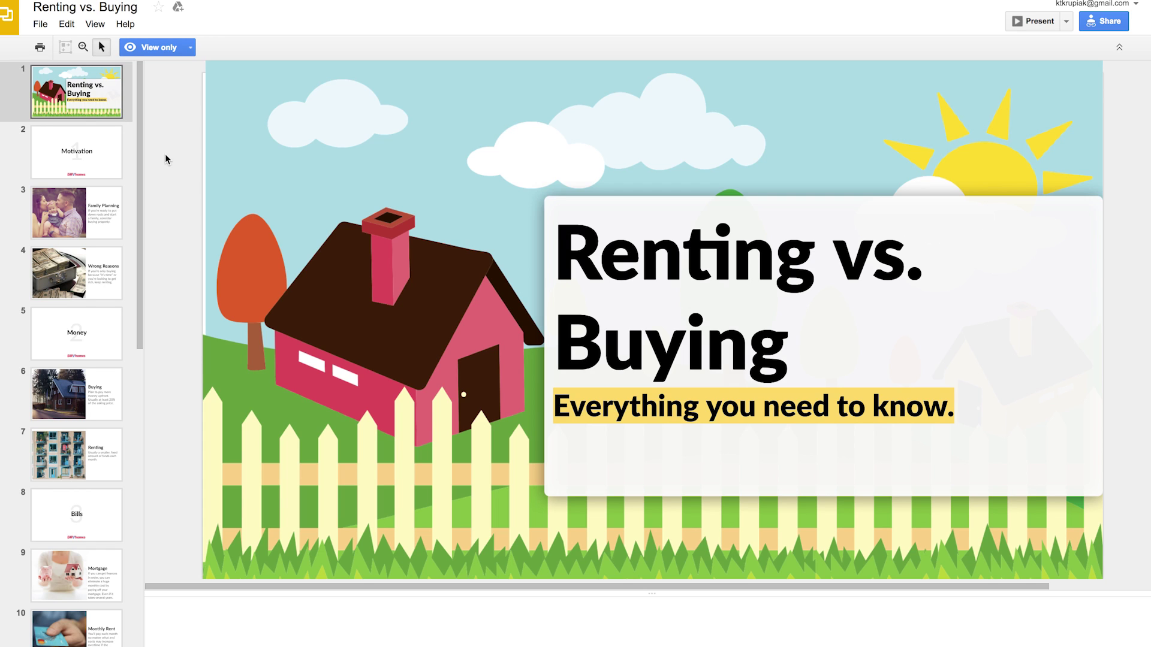
Check QuickTime's recording options from the Dock, keep recording, and clear the Bills slide selection
mouse_move(806, 629)
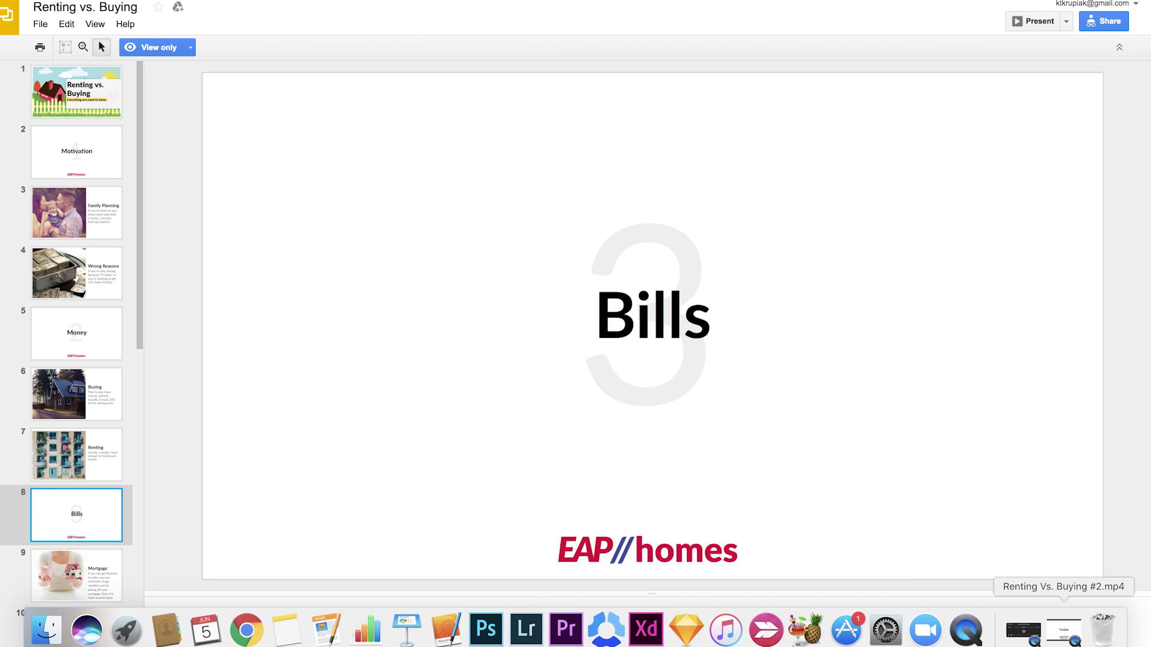
right_click(966, 629)
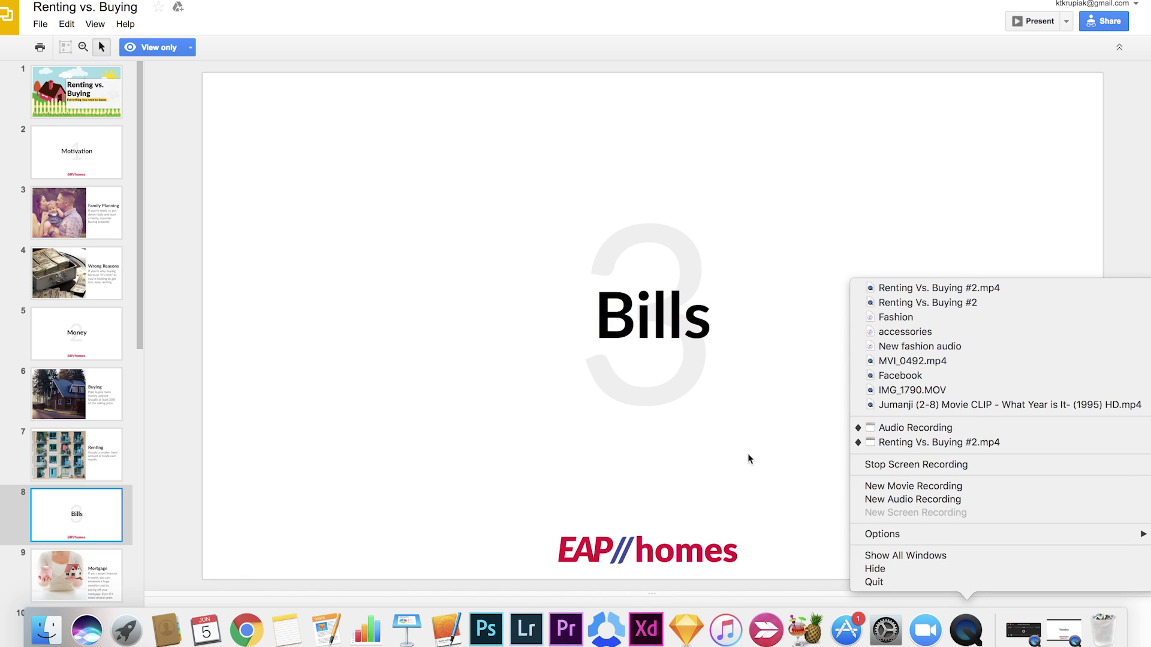
left_click(719, 447)
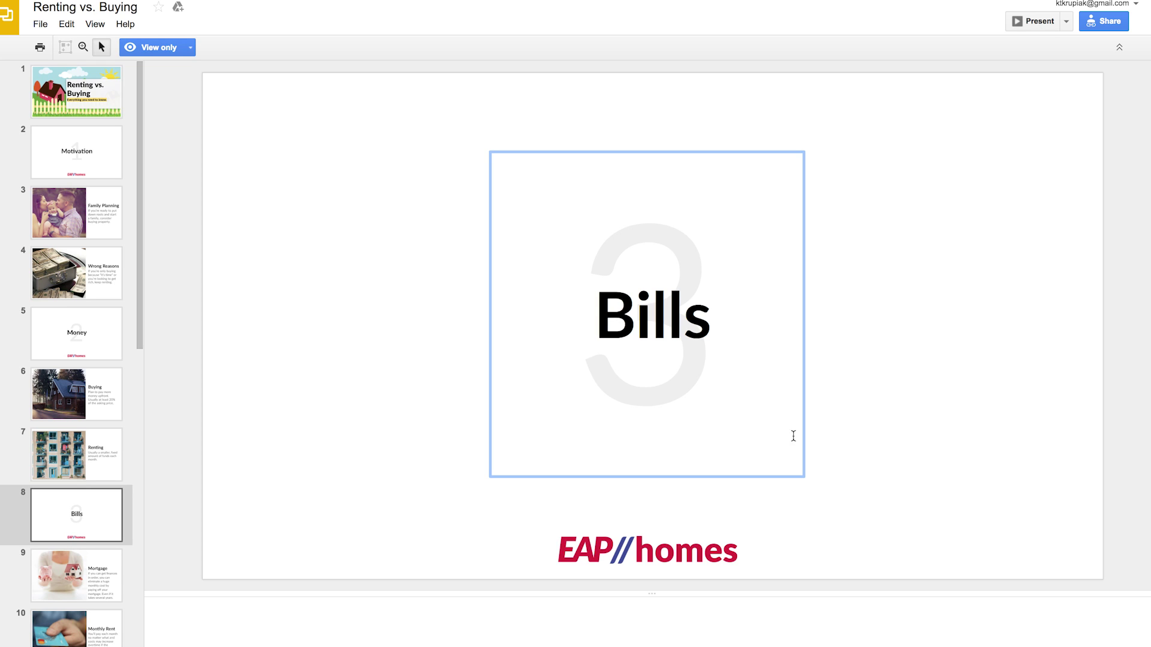
left_click(854, 441)
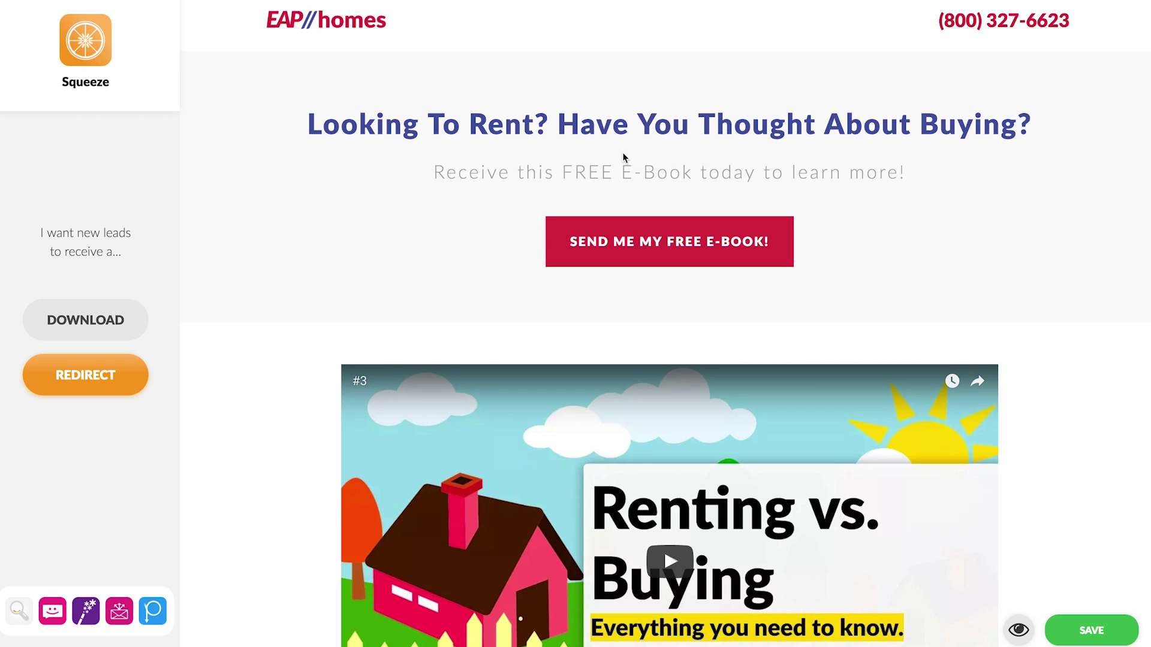
Select the free e-book subtitle under the 'Looking To Rent? Have You Thought About Buying?' headline
left_click(579, 185)
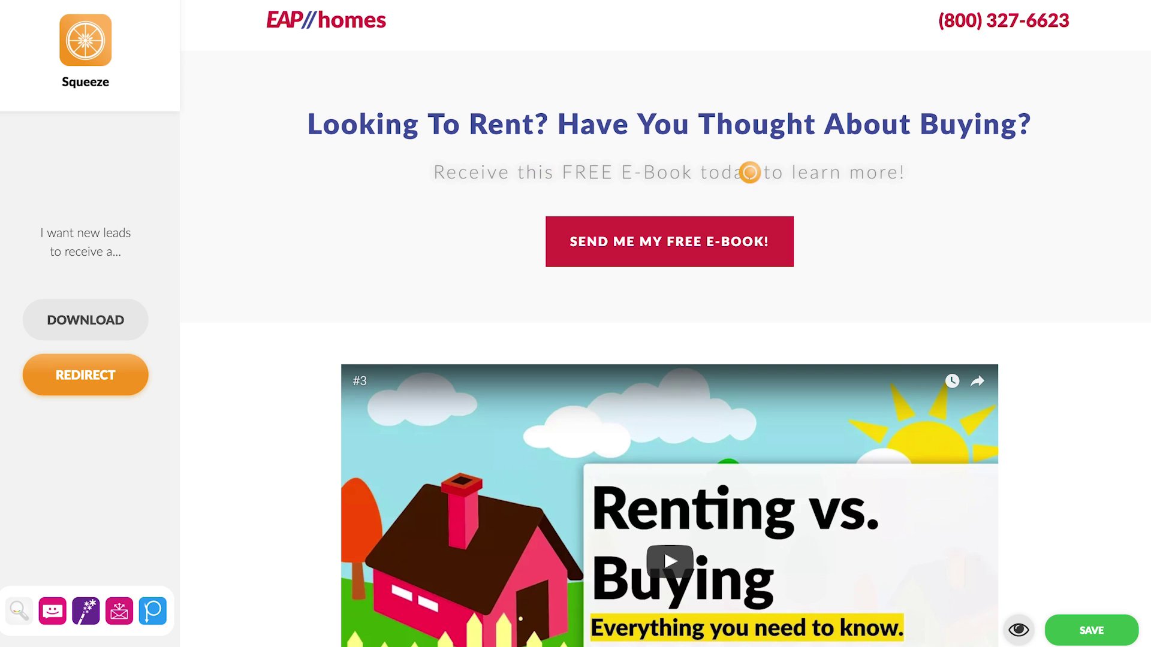
mouse_move(598, 249)
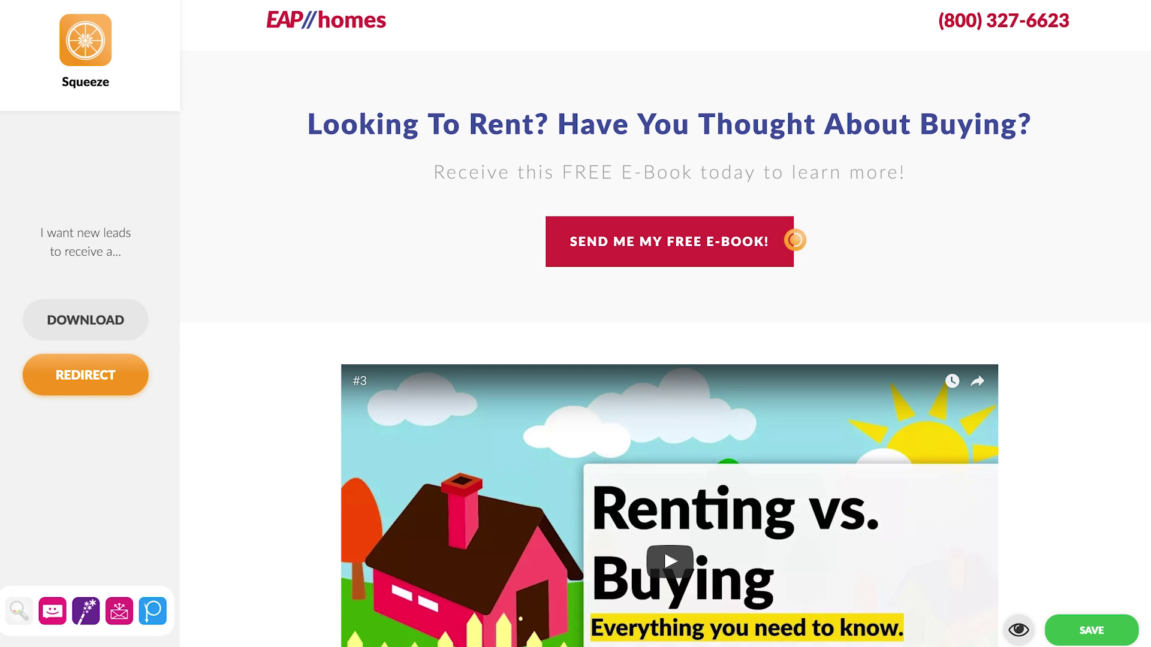
Scroll through the squeeze page's e-book text and select the embedded Renting vs. Buying video
scroll(1029, 350, "down", 4)
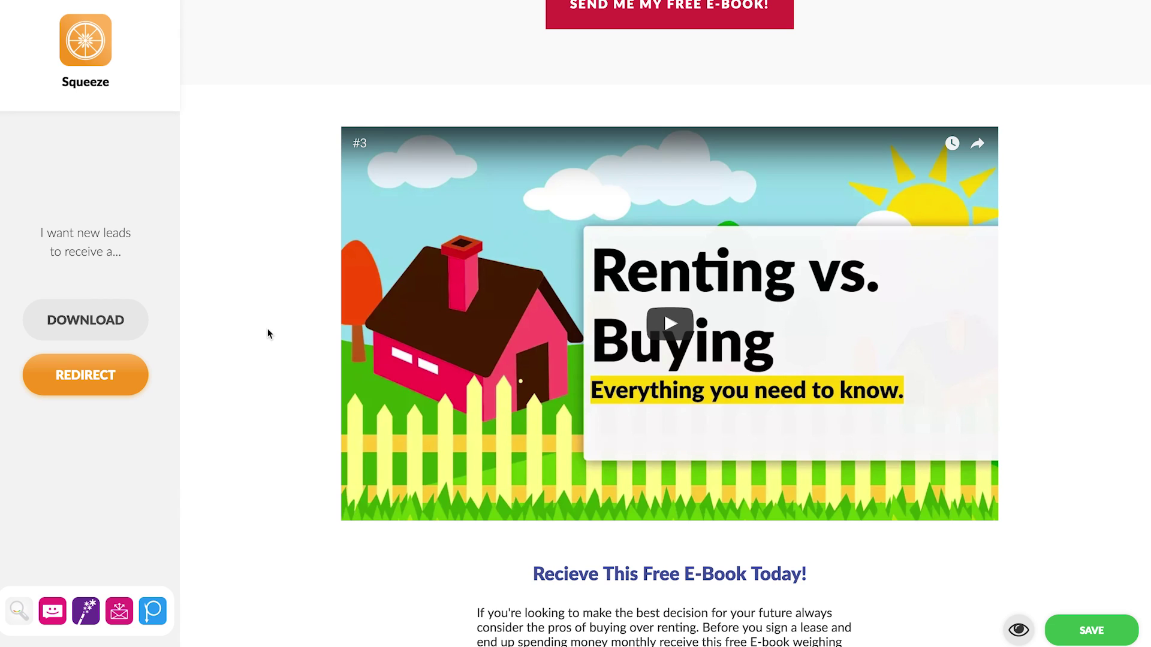
scroll(268, 328, "down", 2)
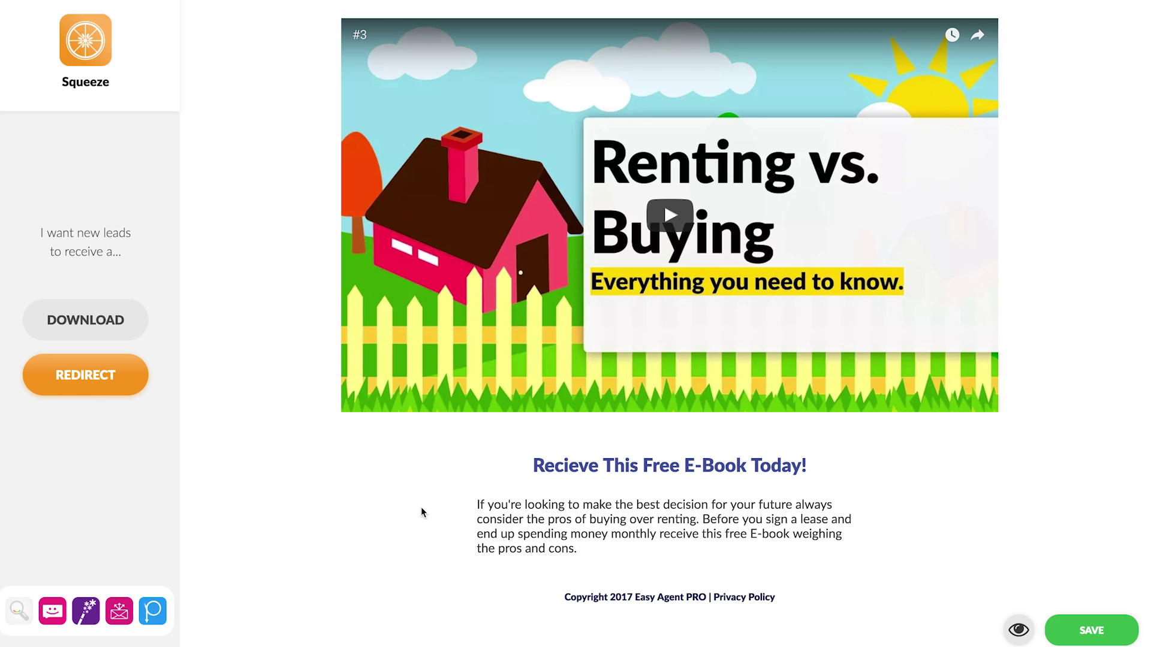
scroll(274, 185, "up", 2)
left_click(382, 185)
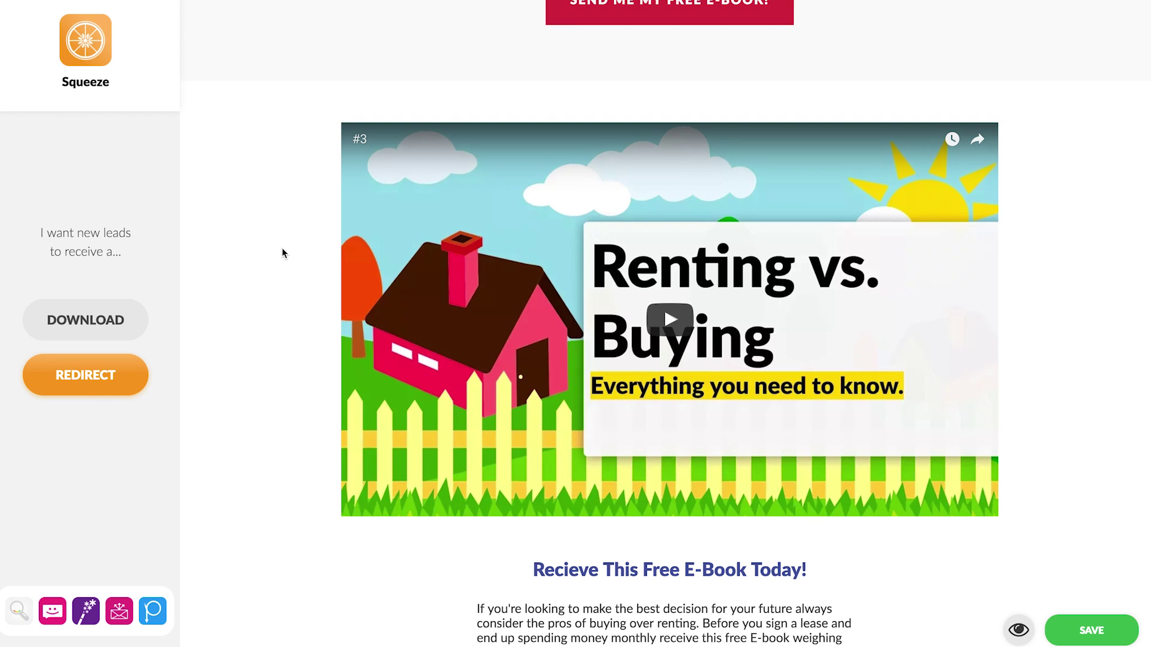
scroll(282, 247, "up", 1)
left_click(526, 250)
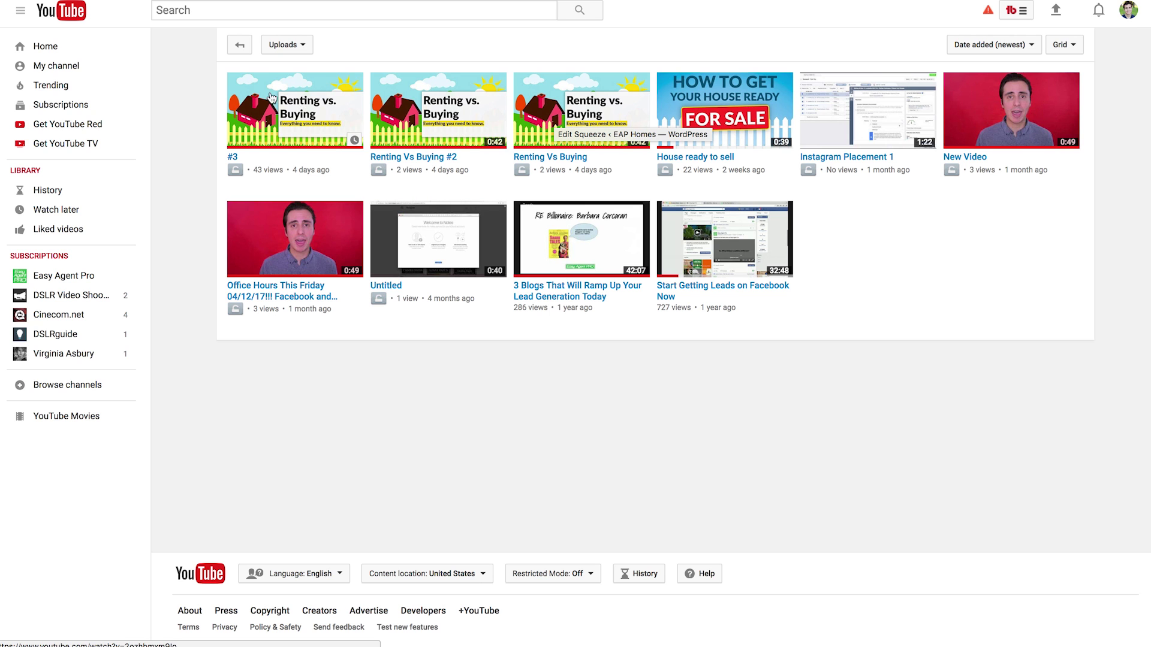
Bring up the #3 video's share options, view its embed code, then return to the share link
left_click(309, 117)
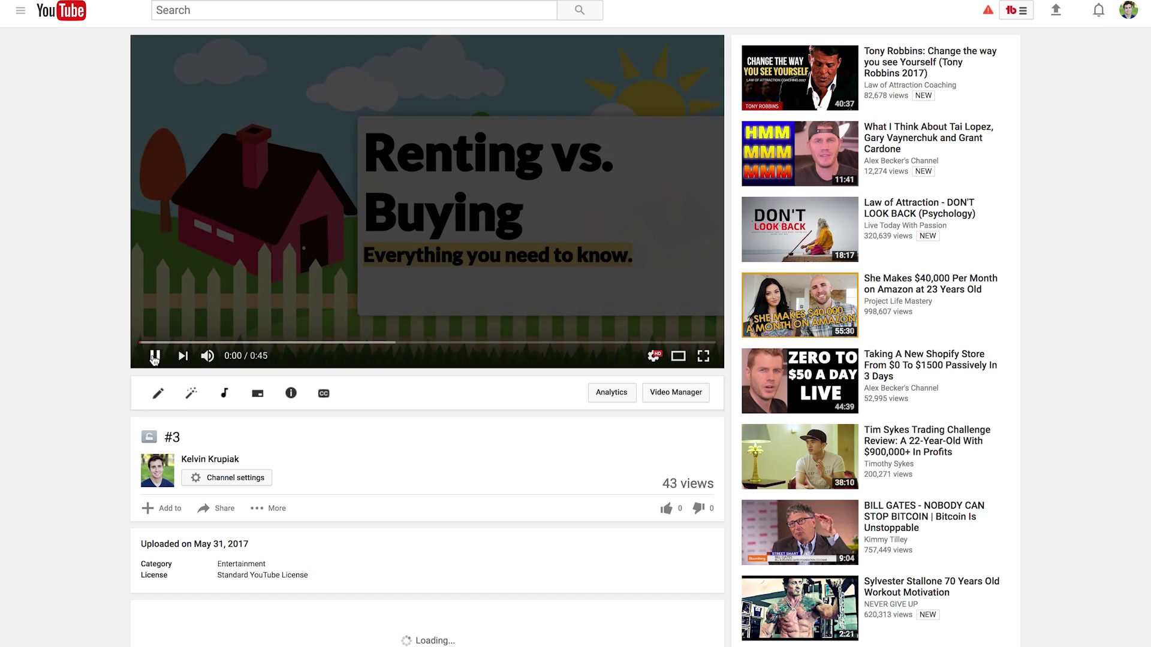
scroll(347, 500, "down", 1)
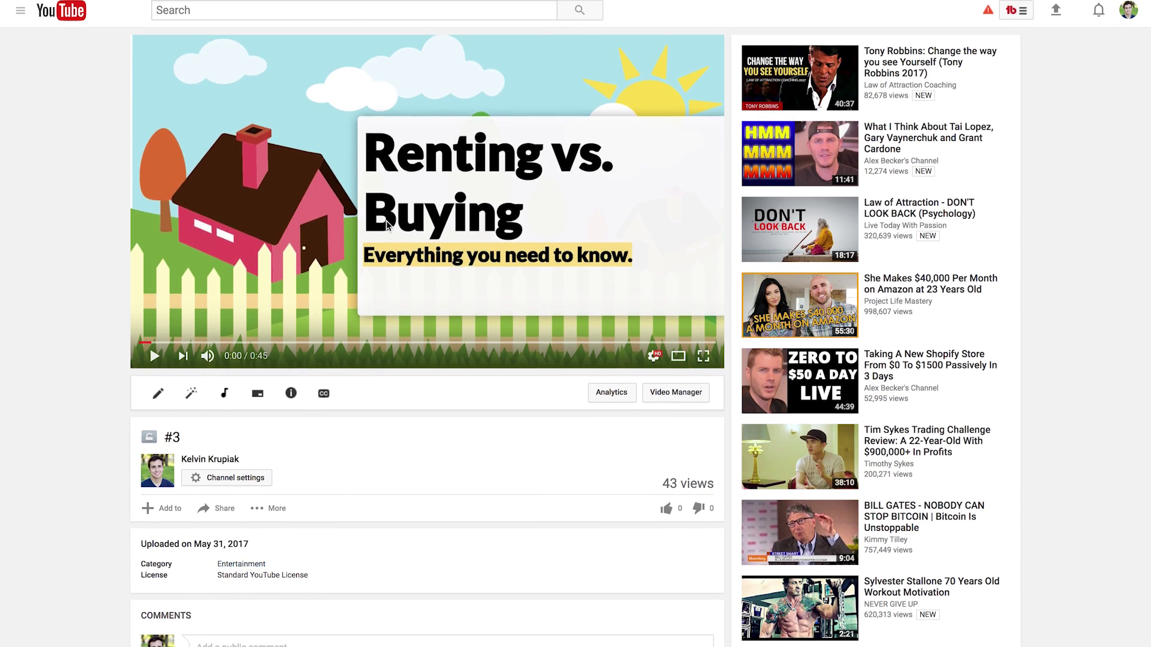
left_click(386, 221)
left_click(223, 507)
scroll(288, 503, "down", 2)
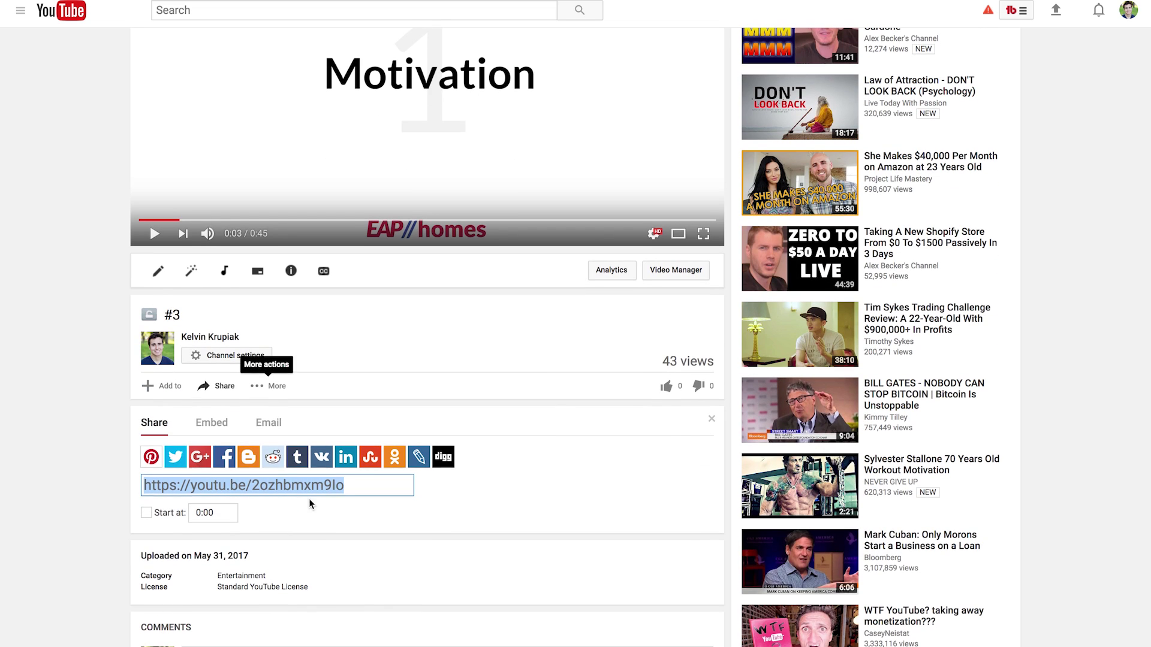
left_click(198, 424)
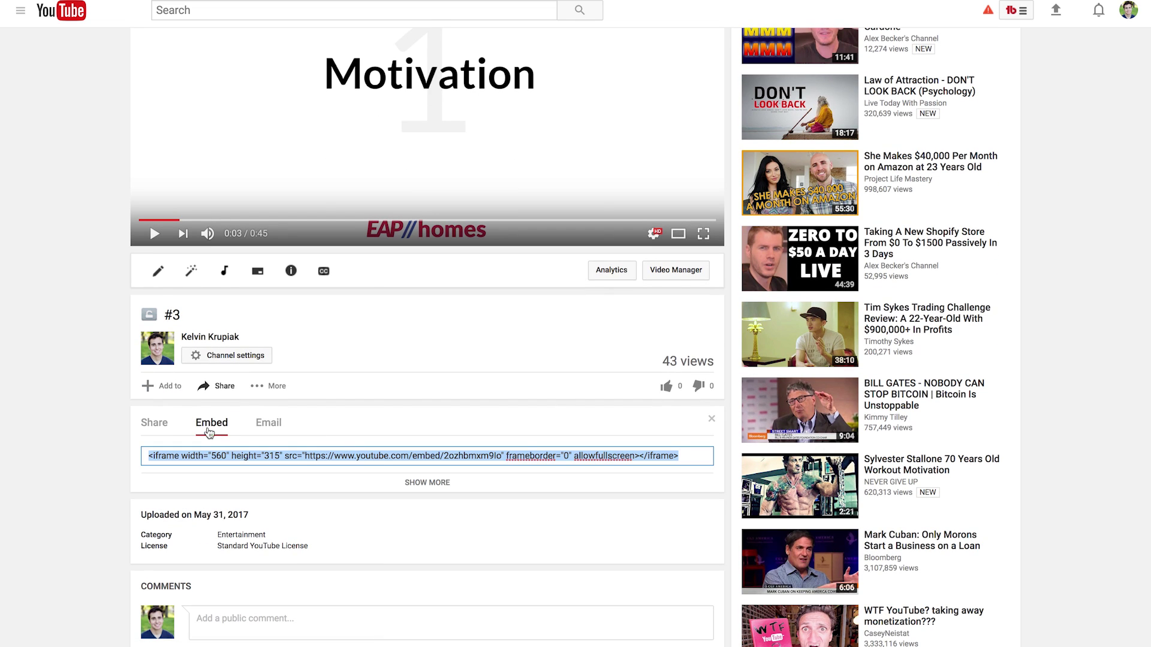
left_click(160, 424)
Select the youtu.be share link and bring up the squeeze page video's link settings
left_click(350, 499)
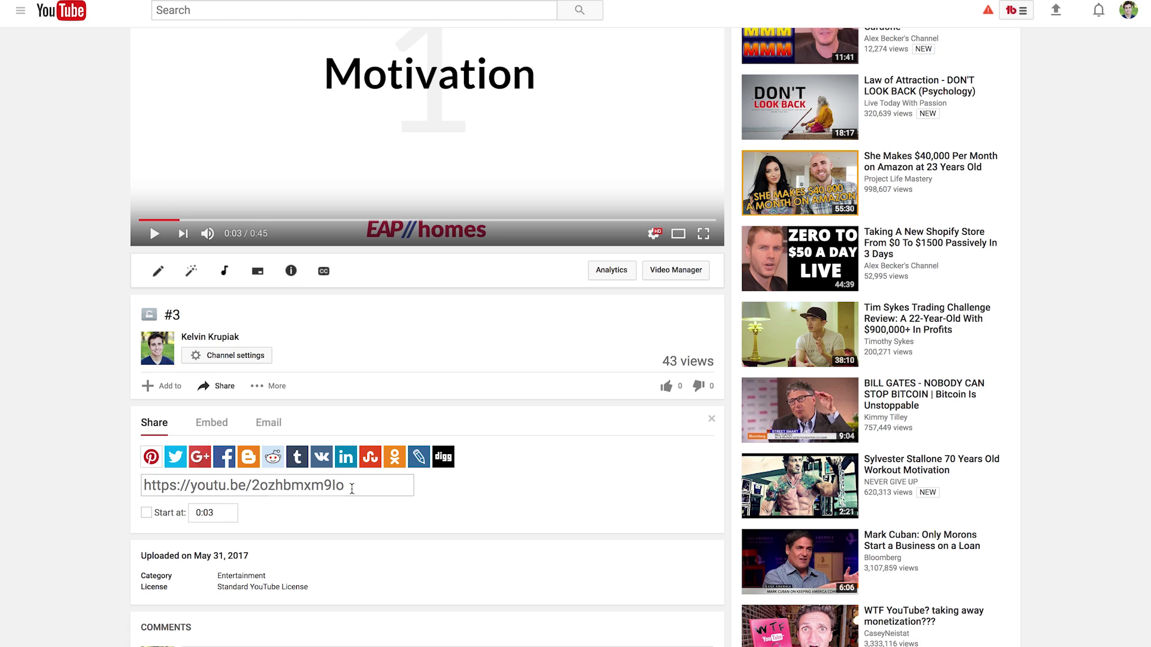
left_click_drag(352, 489, 142, 489)
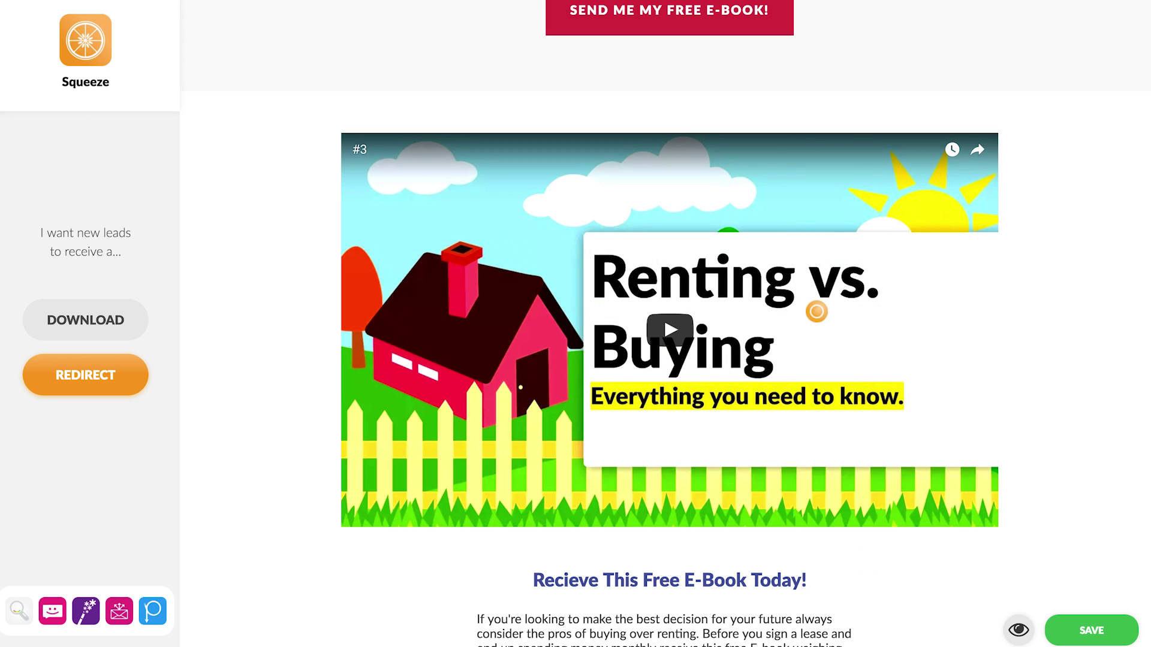
left_click(817, 311)
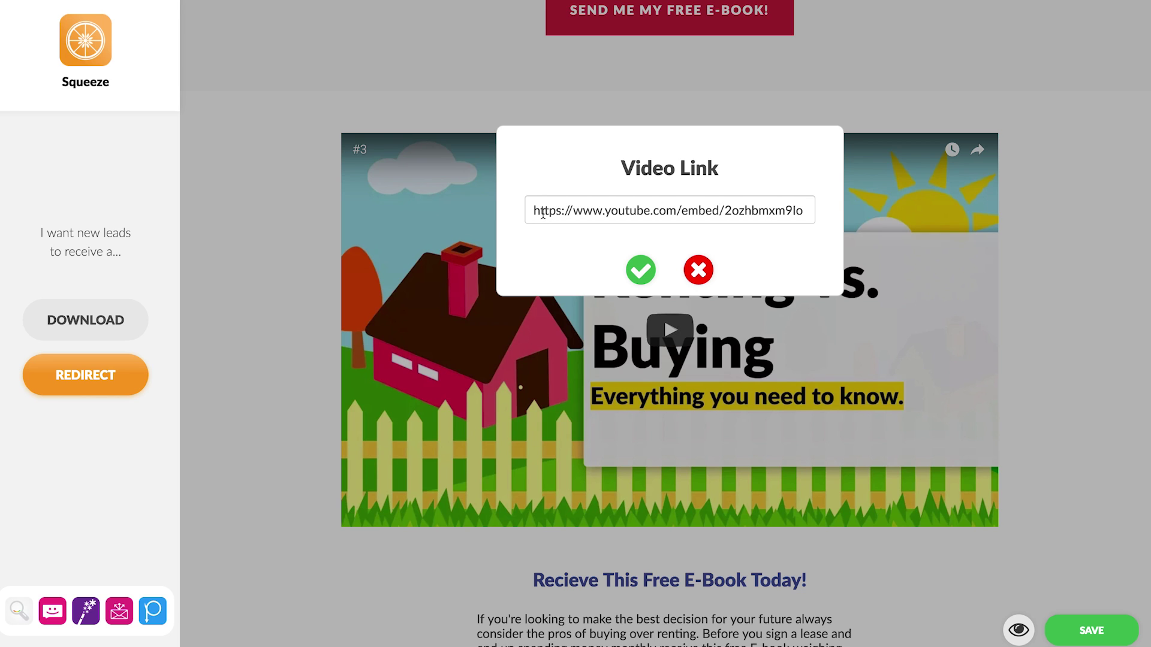
Confirm the Video Link embed URL points to the #3 video and close it unchanged
left_click_drag(533, 213, 816, 213)
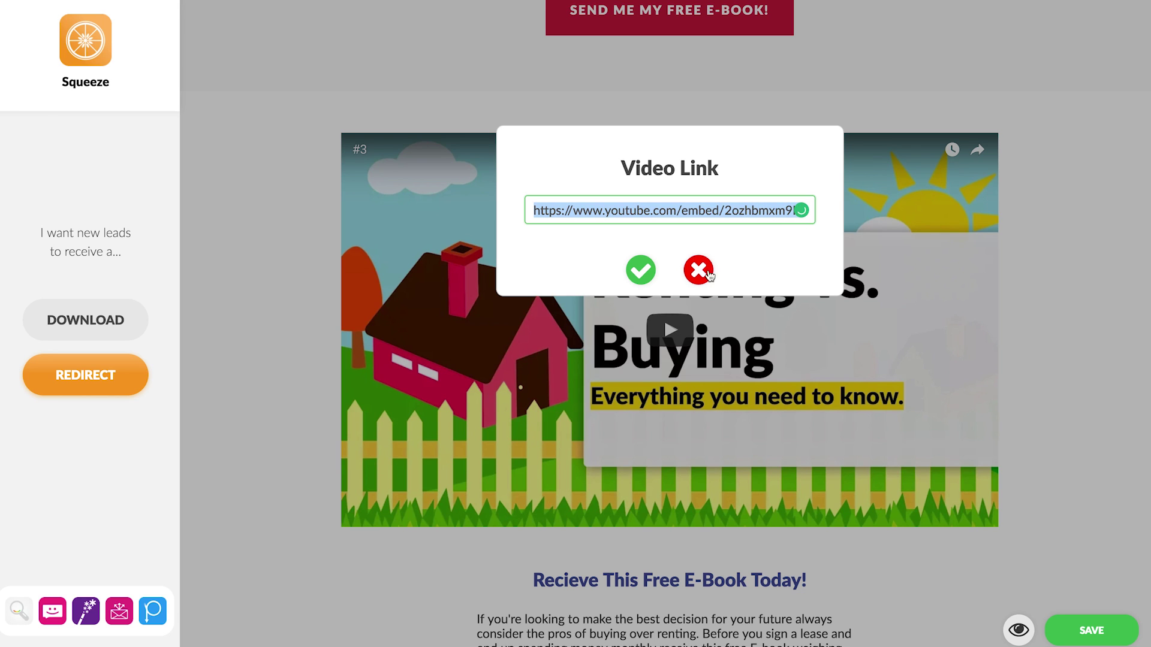
left_click(698, 270)
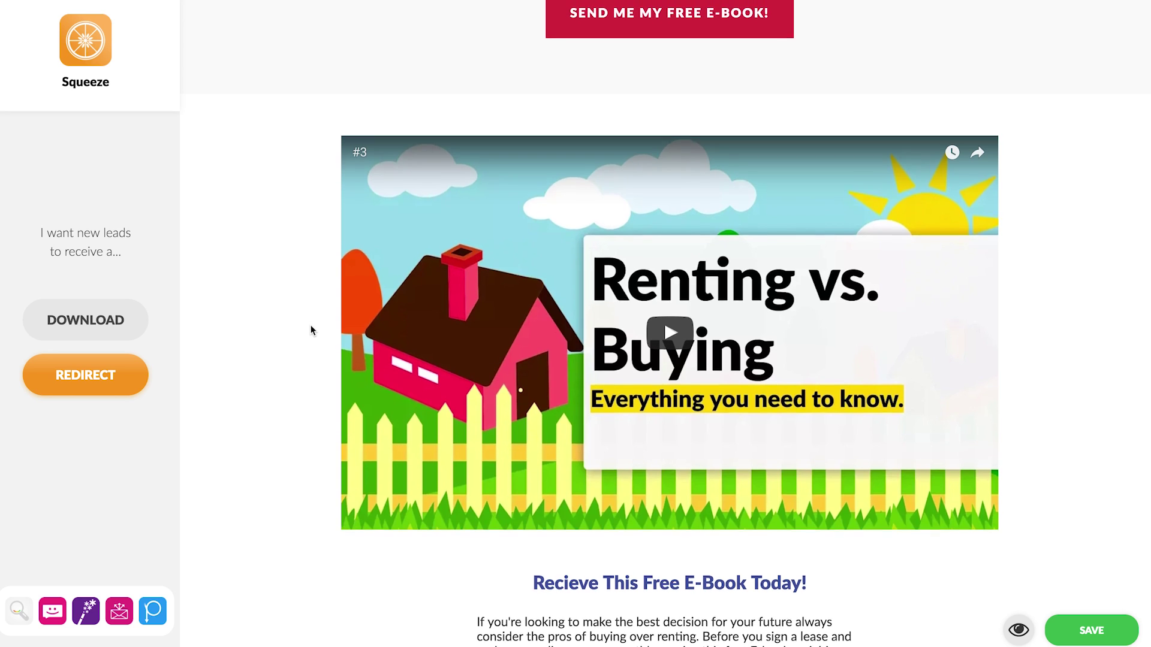
scroll(311, 329, "up", 4)
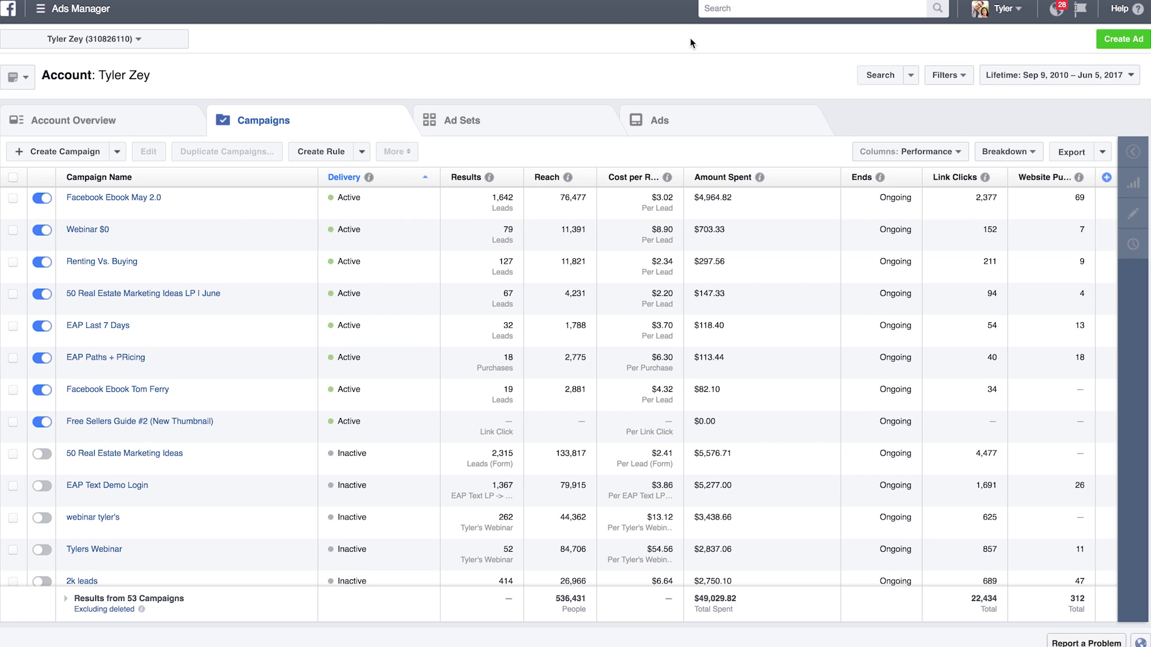
Create a Conversions campaign named 'Renting vs. Buying' and continue to the ad set
left_click(1129, 44)
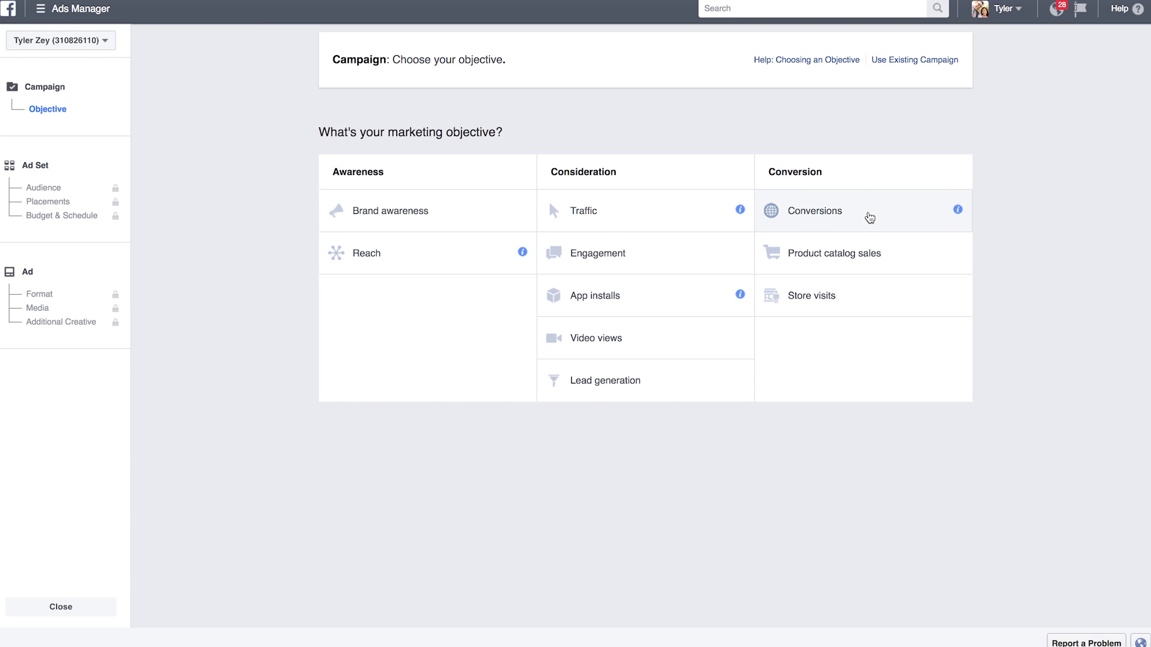
left_click(869, 218)
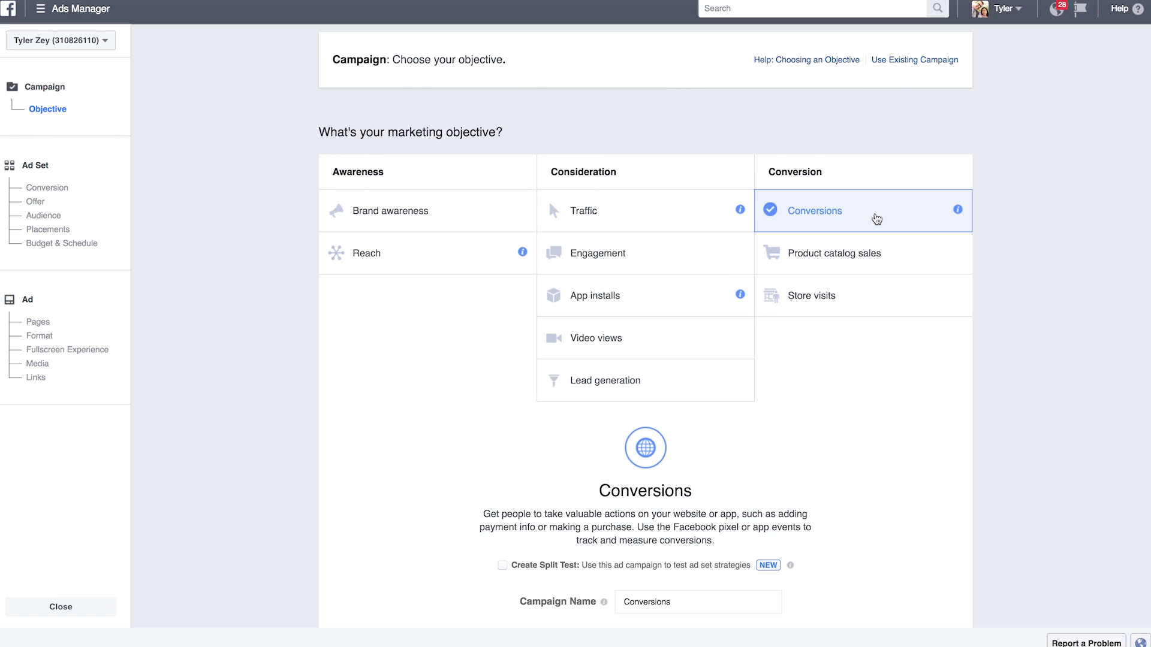
type("R")
key("super+a")
type("Renting vs. Buying")
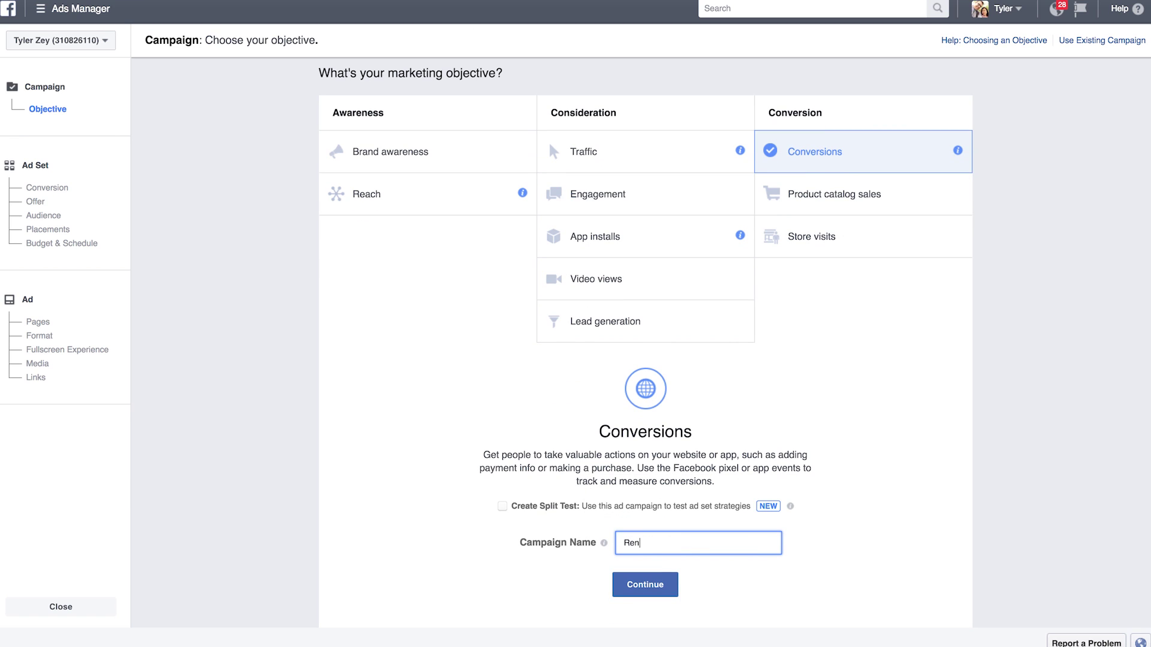
left_click(648, 584)
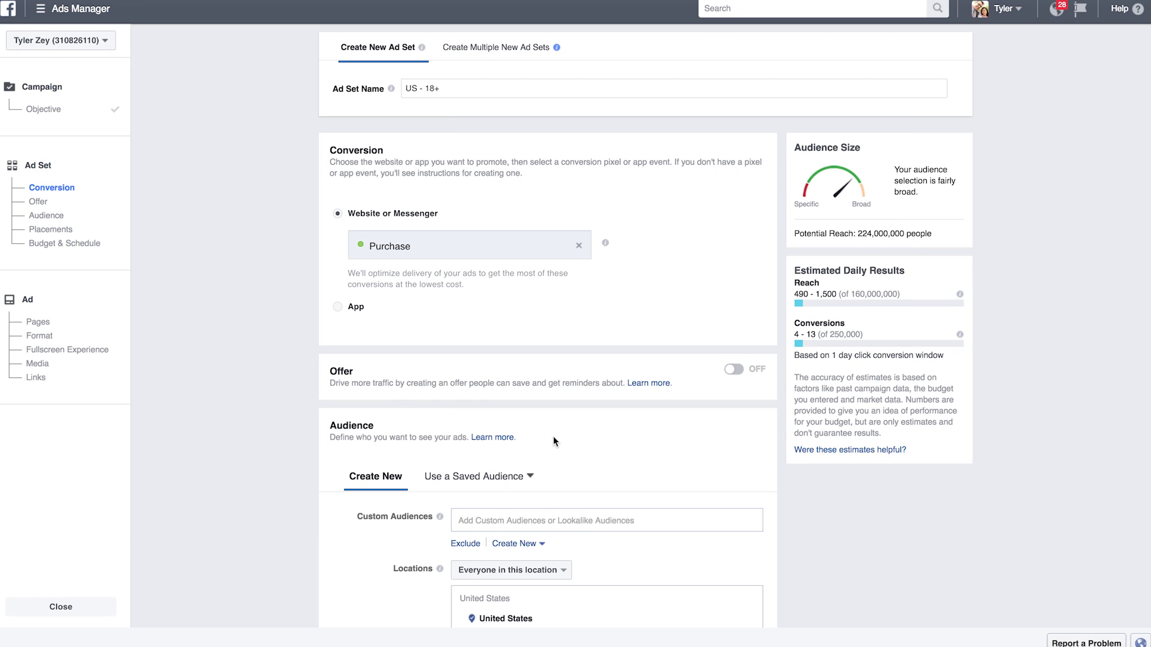
Scroll the ad set page down to the Audience section's location, age and gender targeting
scroll(553, 437, "down", 5)
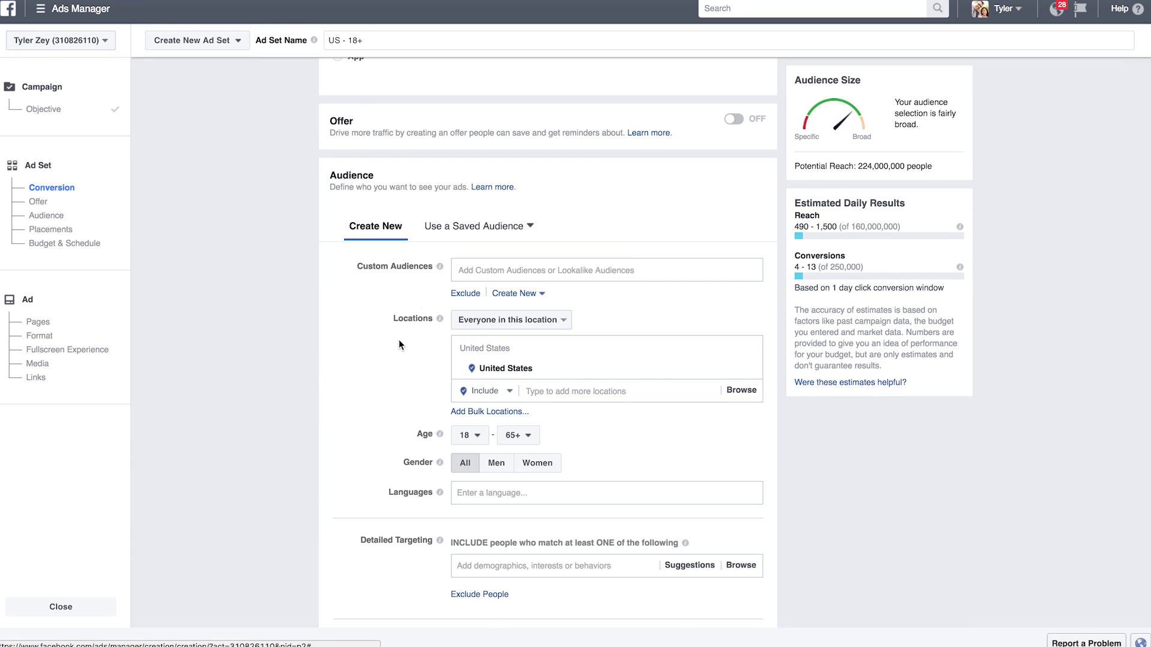
scroll(398, 339, "down", 1)
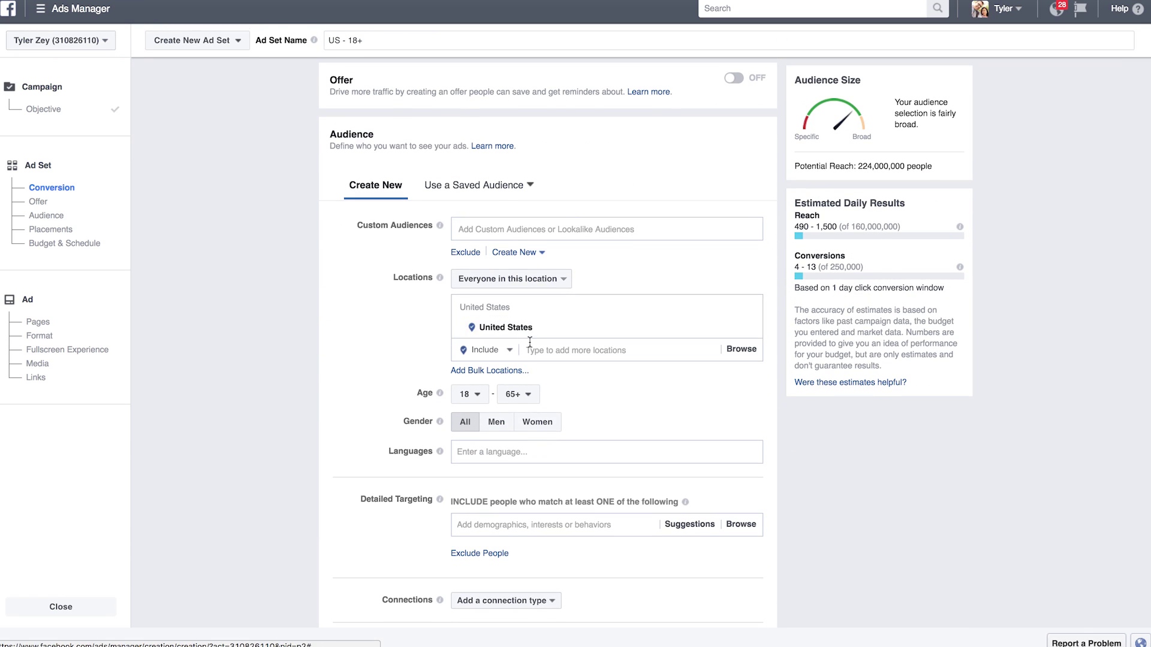
Target Los Angeles, California within 25 miles as the ad set location instead of the United States
left_click(591, 353)
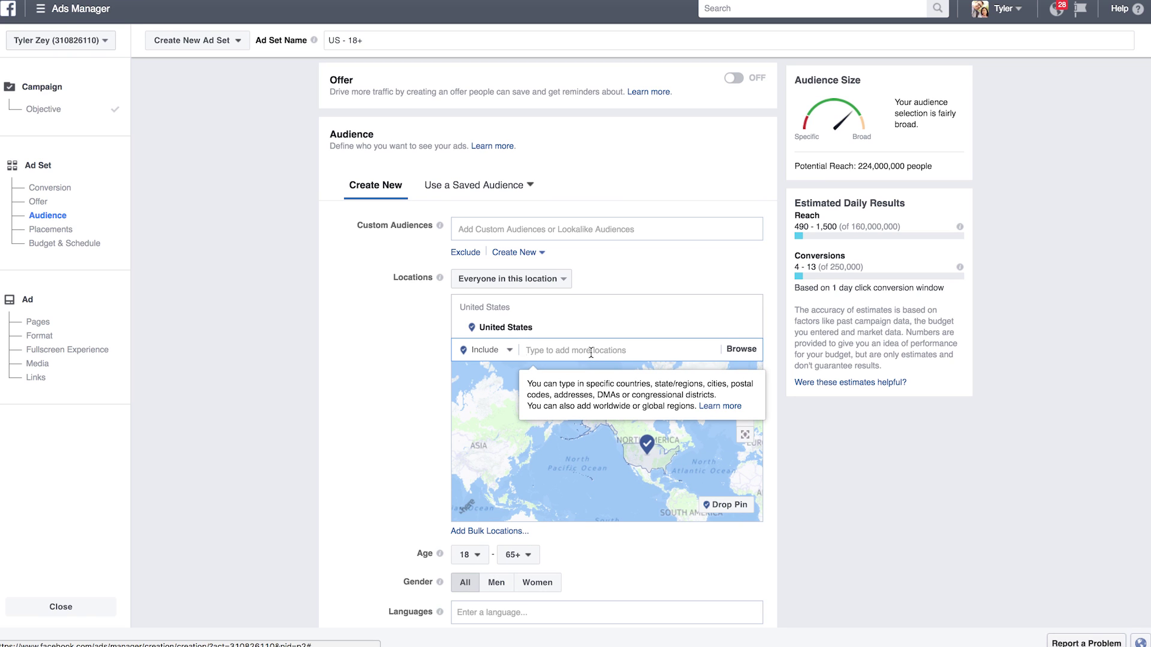
type("Los An")
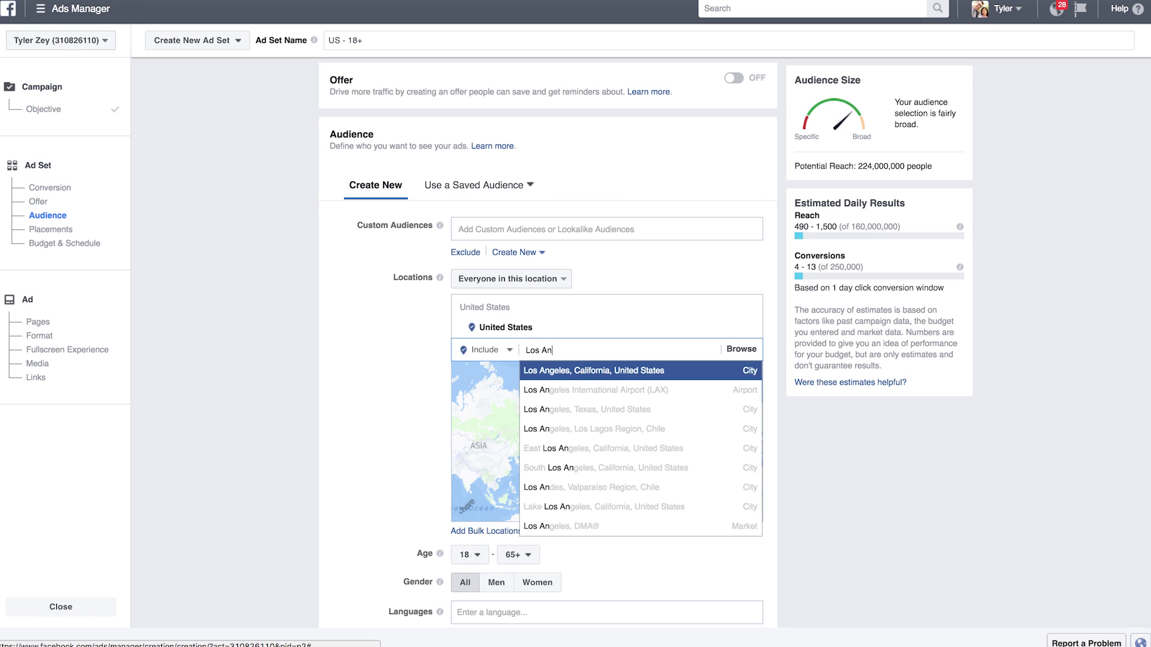
left_click(611, 376)
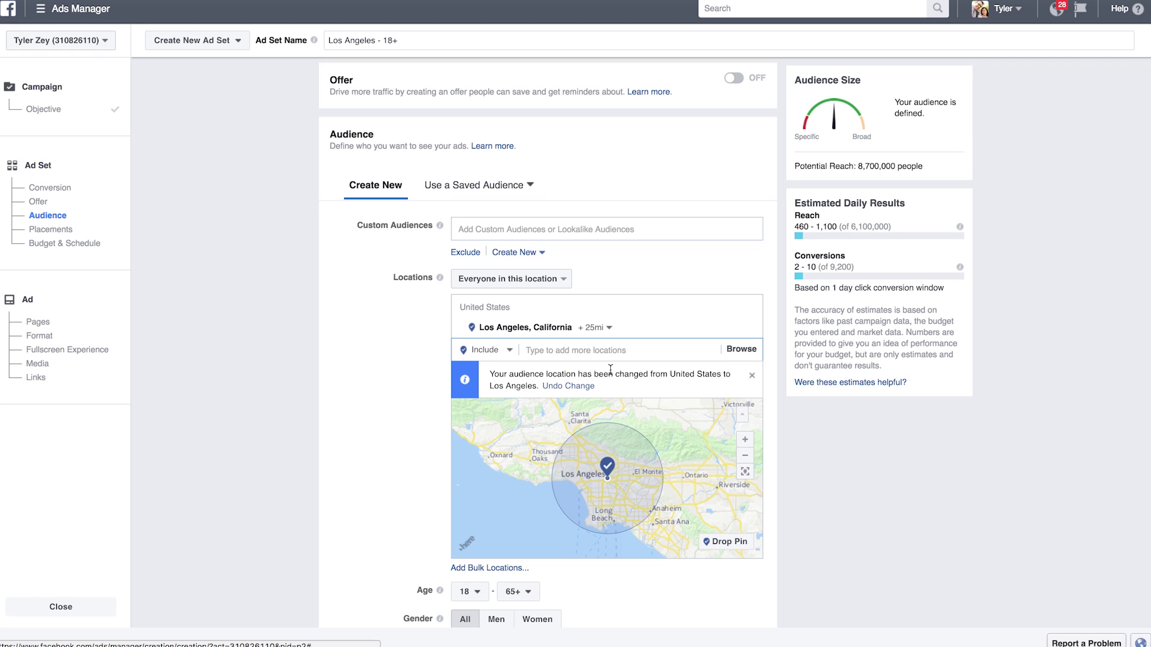
scroll(380, 372, "down", 5)
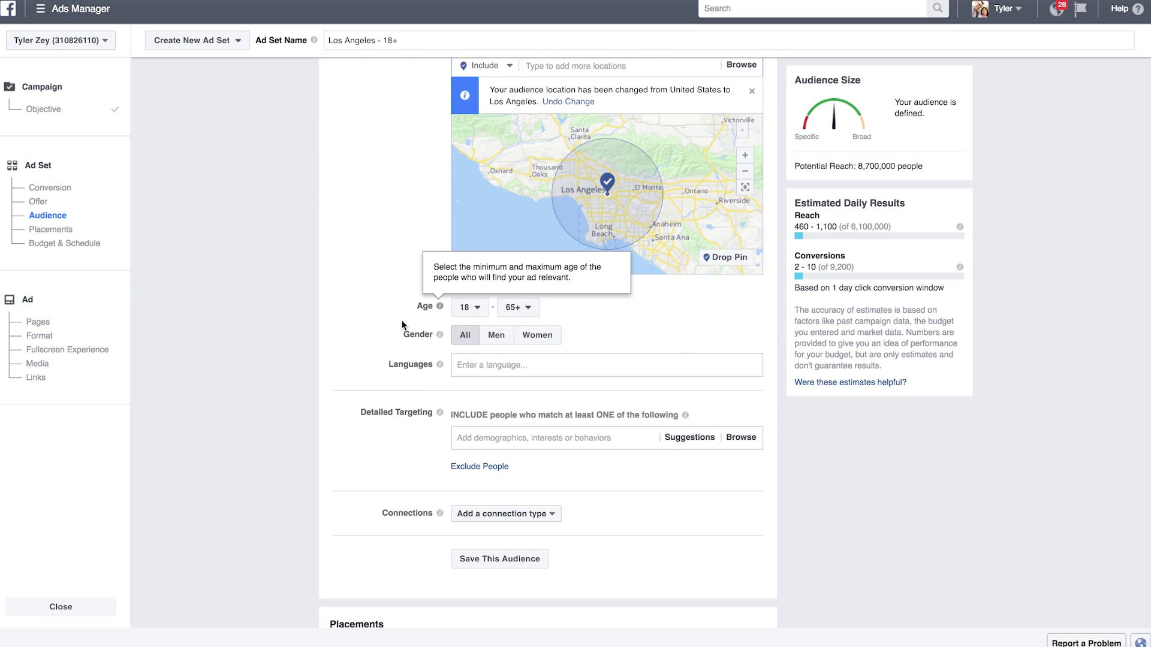
Add 'Likely to move' to detailed targeting and check the new potential reach
scroll(401, 324, "down", 1)
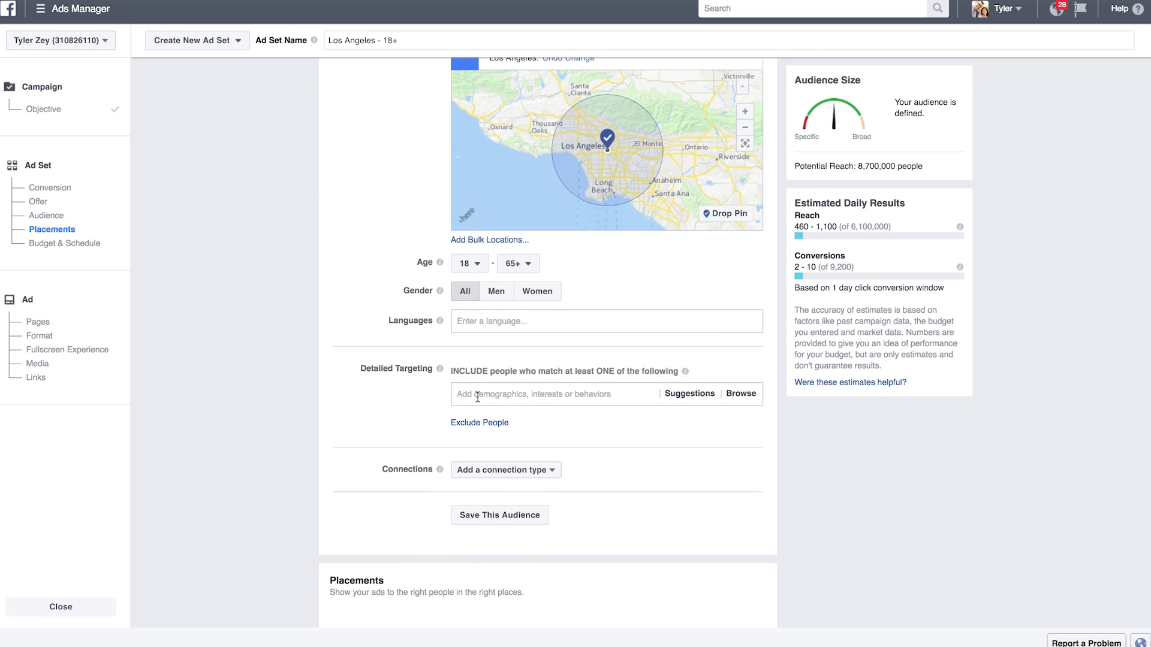
left_click(478, 396)
type("likel")
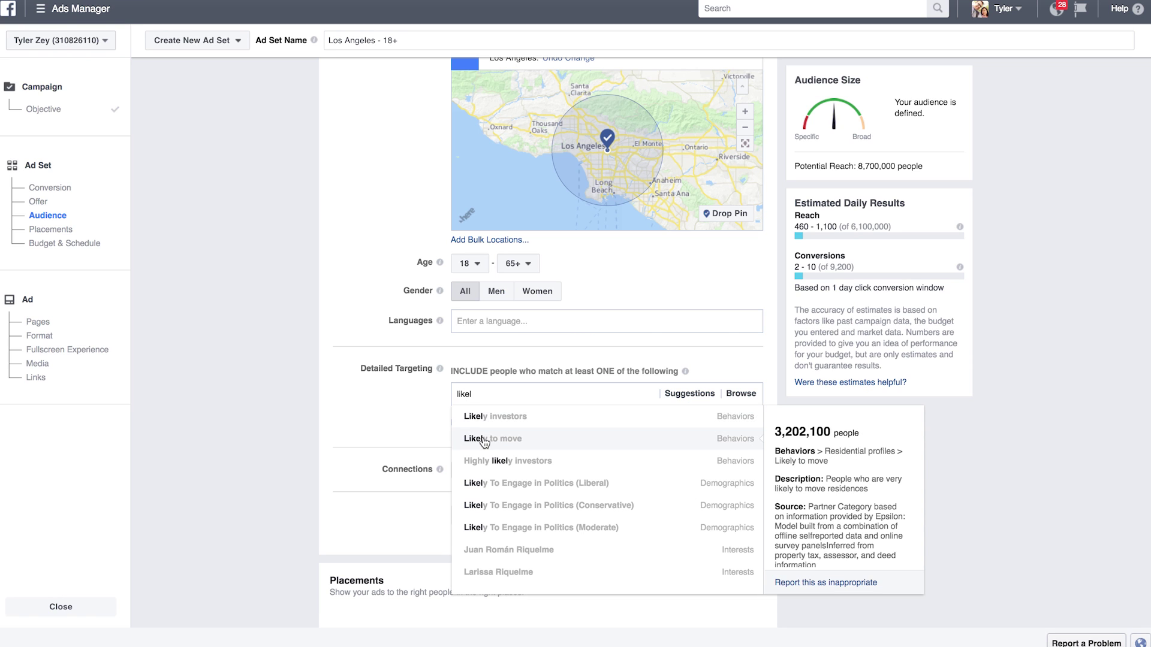
left_click(483, 438)
left_click(421, 431)
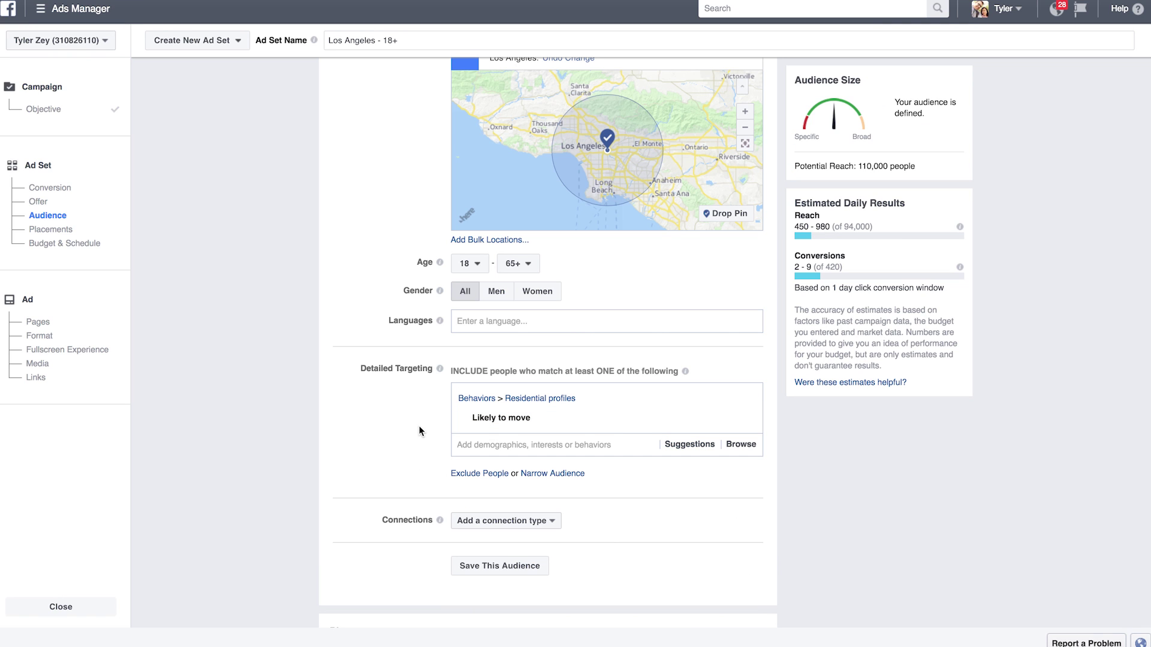
left_click_drag(858, 167, 922, 169)
left_click(922, 167)
Add the Renting interest to detailed targeting, narrowing reach to 1,000,000 people
left_click(533, 444)
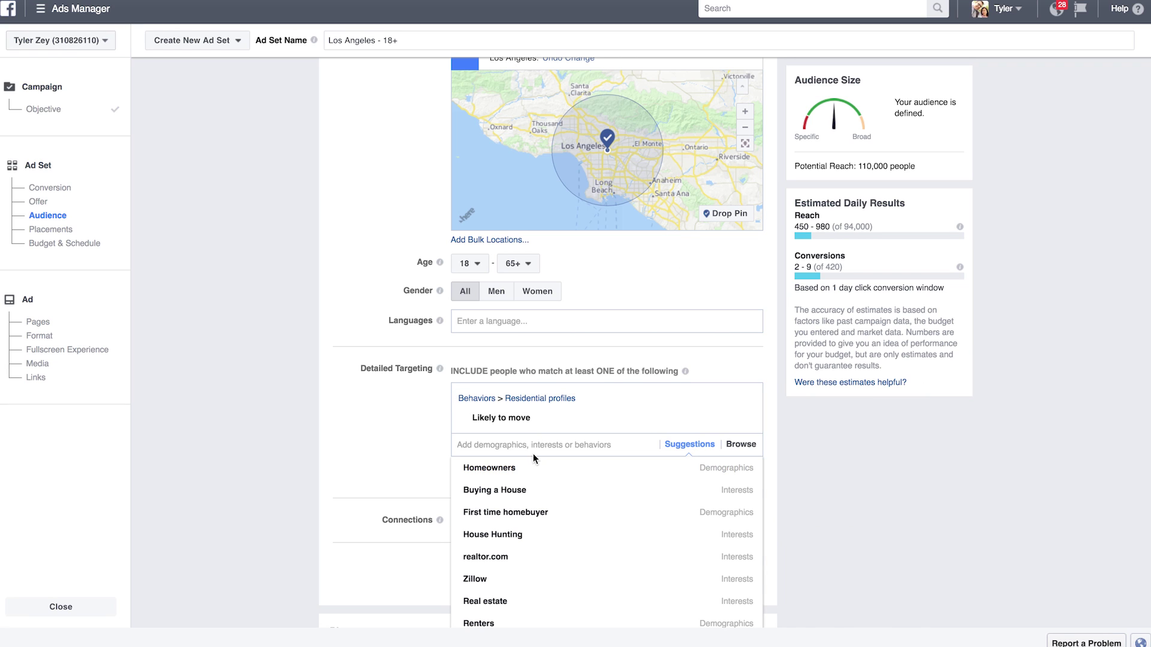
mouse_move(525, 474)
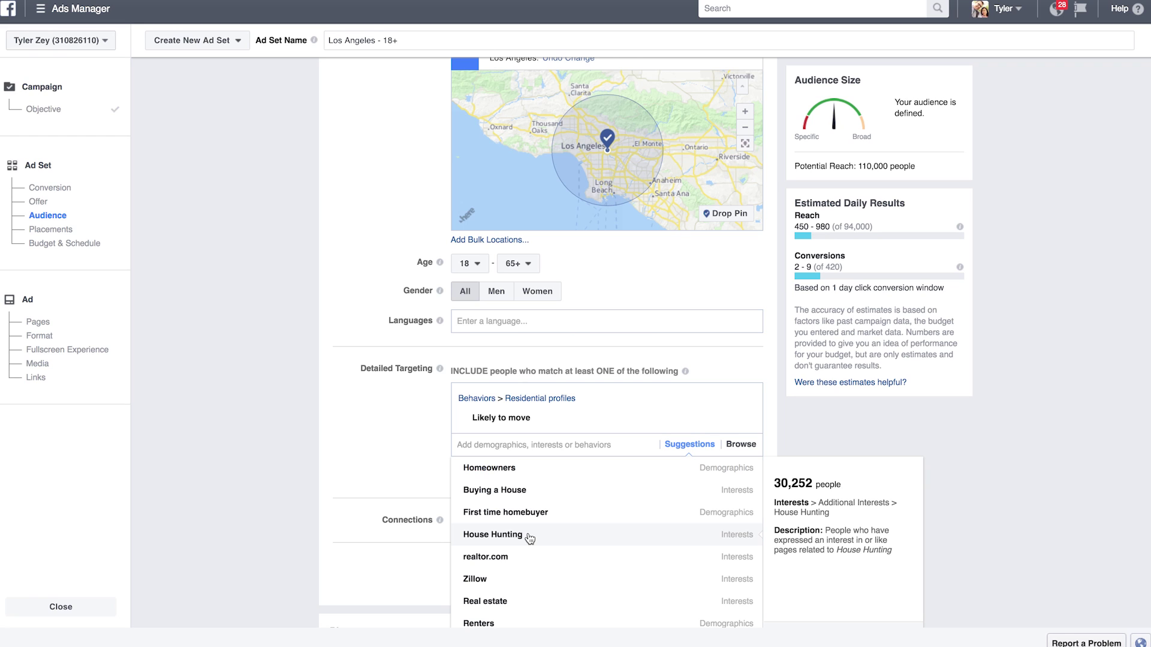
type("renting")
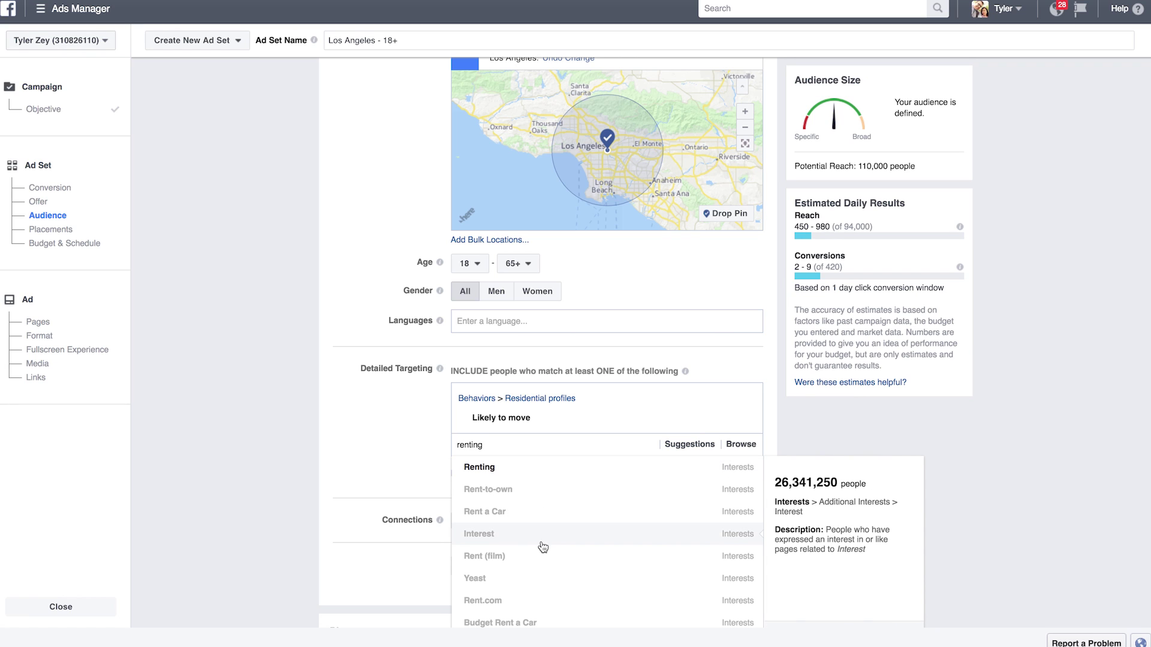
left_click(513, 473)
left_click(396, 452)
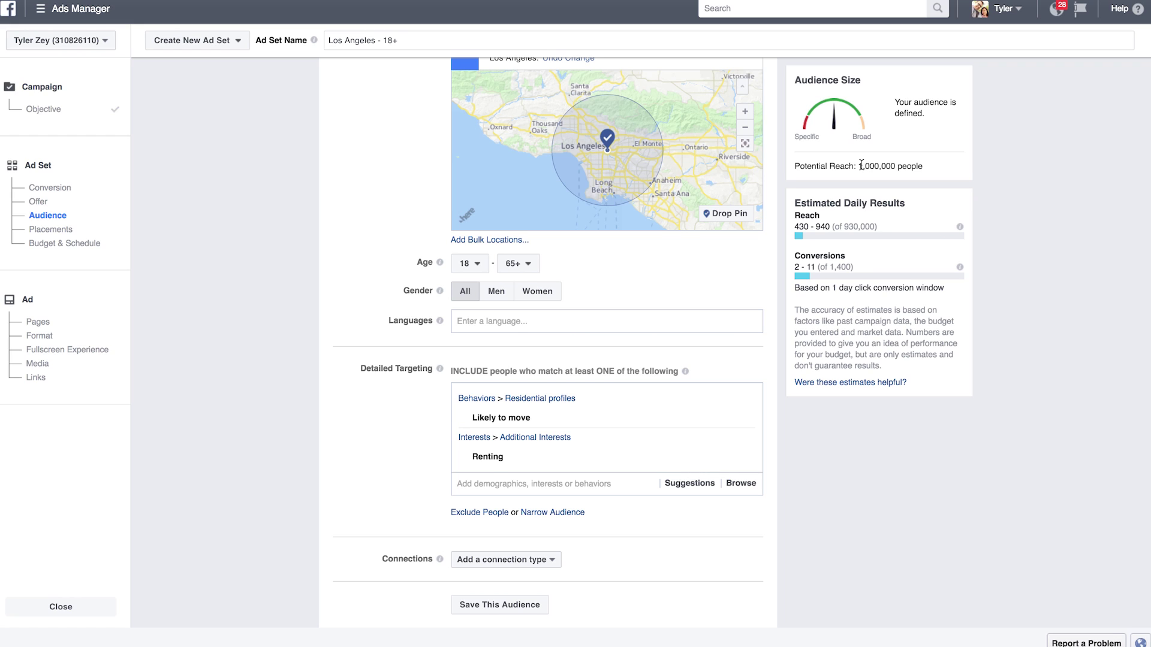
Switch to Edit Placements and remove Instagram, bringing potential reach to 930,000
scroll(782, 323, "down", 7)
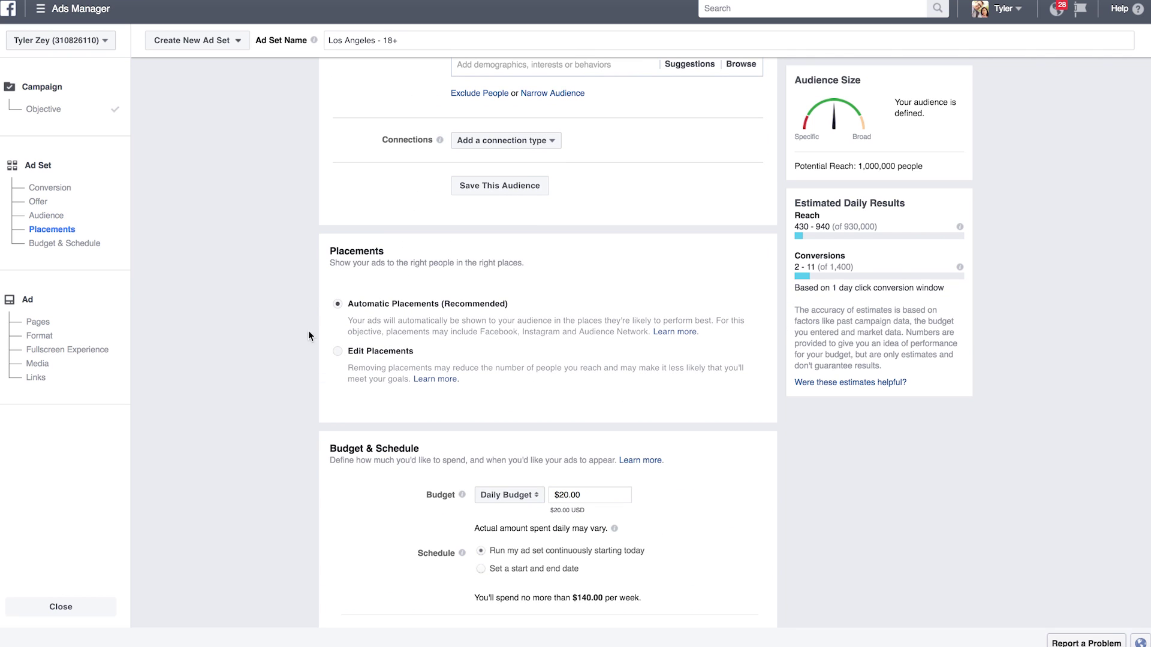
left_click(337, 352)
scroll(720, 419, "down", 1)
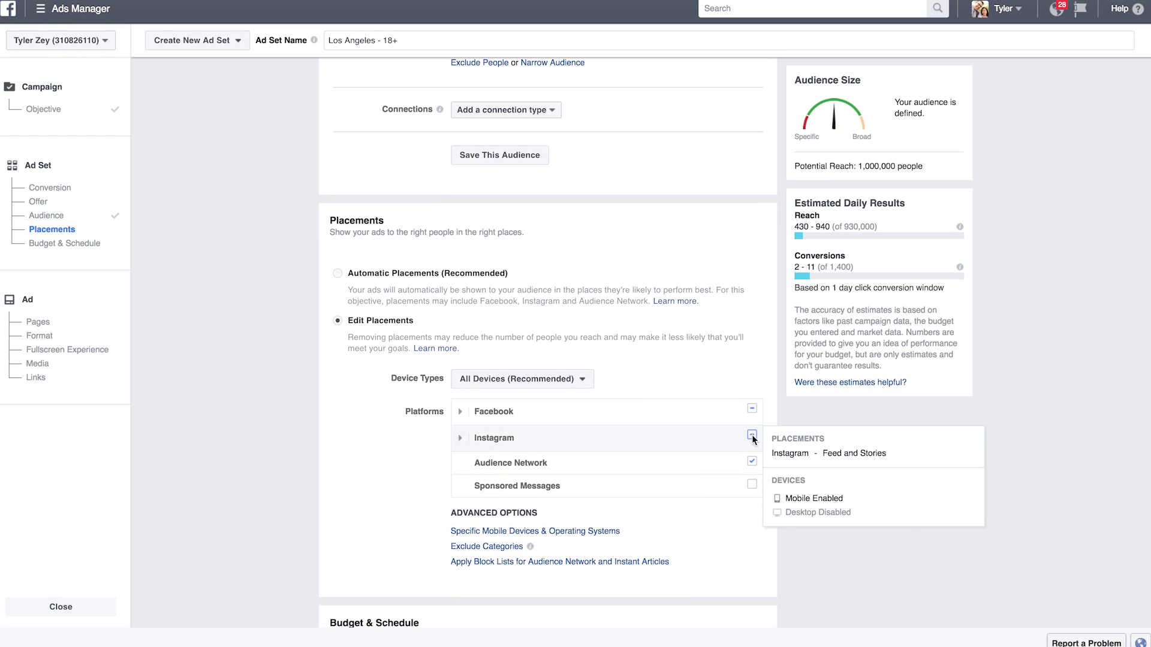
left_click(751, 435)
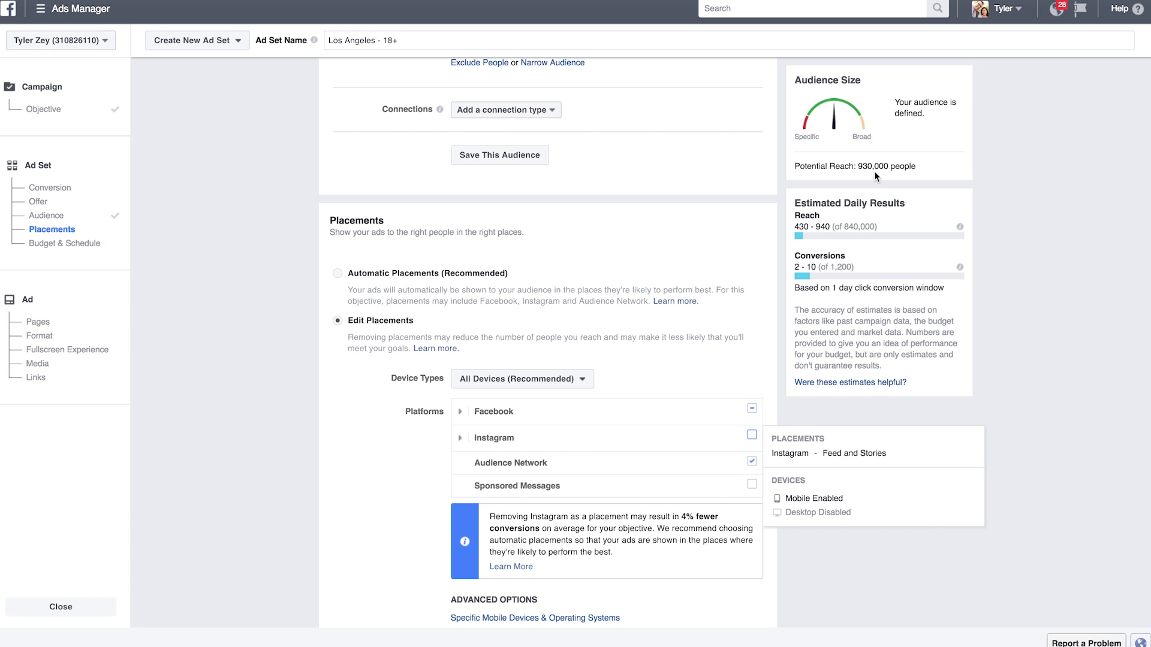
scroll(551, 326, "up", 9)
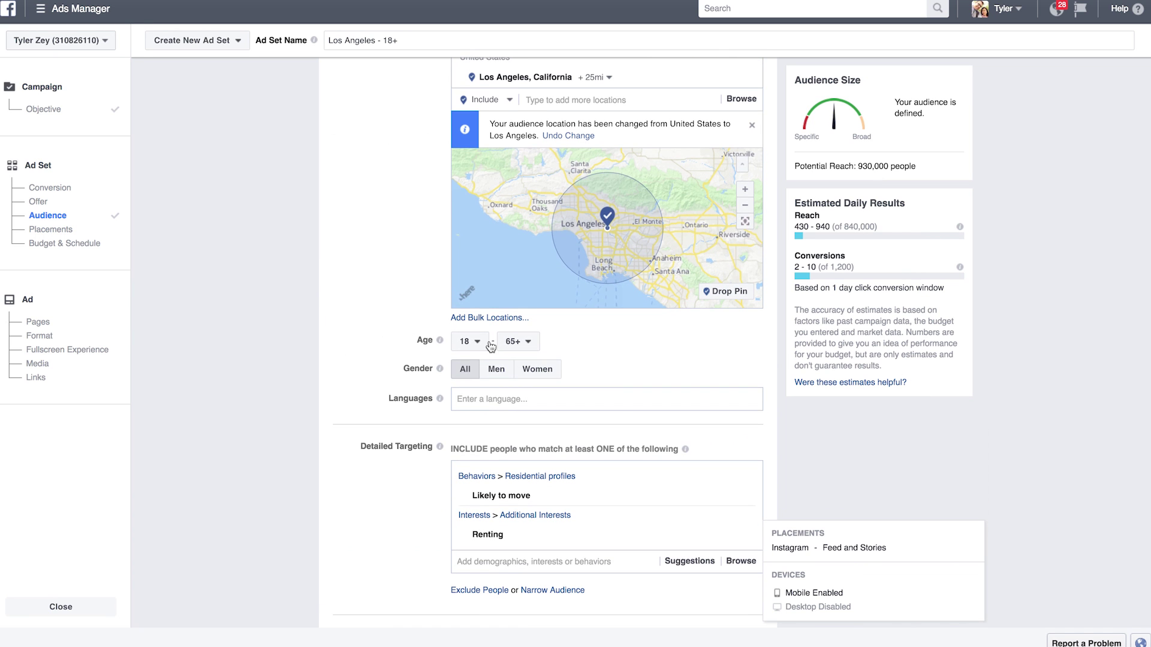
Set the minimum age to 25 so the audience spans 25 to 65+
left_click(481, 346)
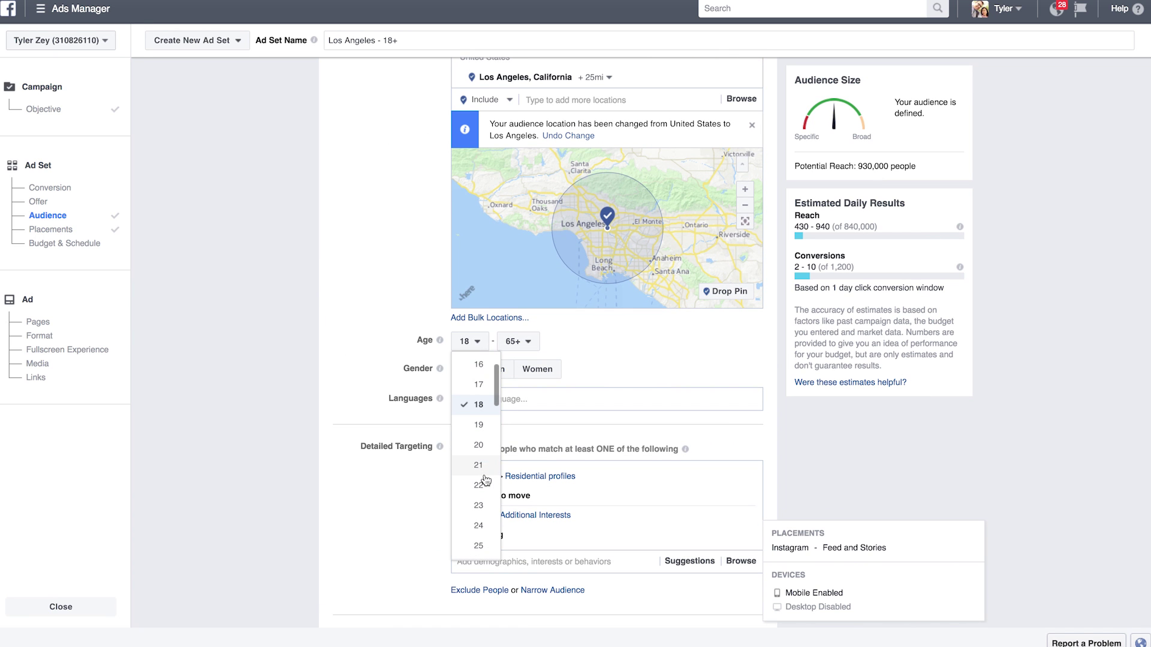
left_click(479, 545)
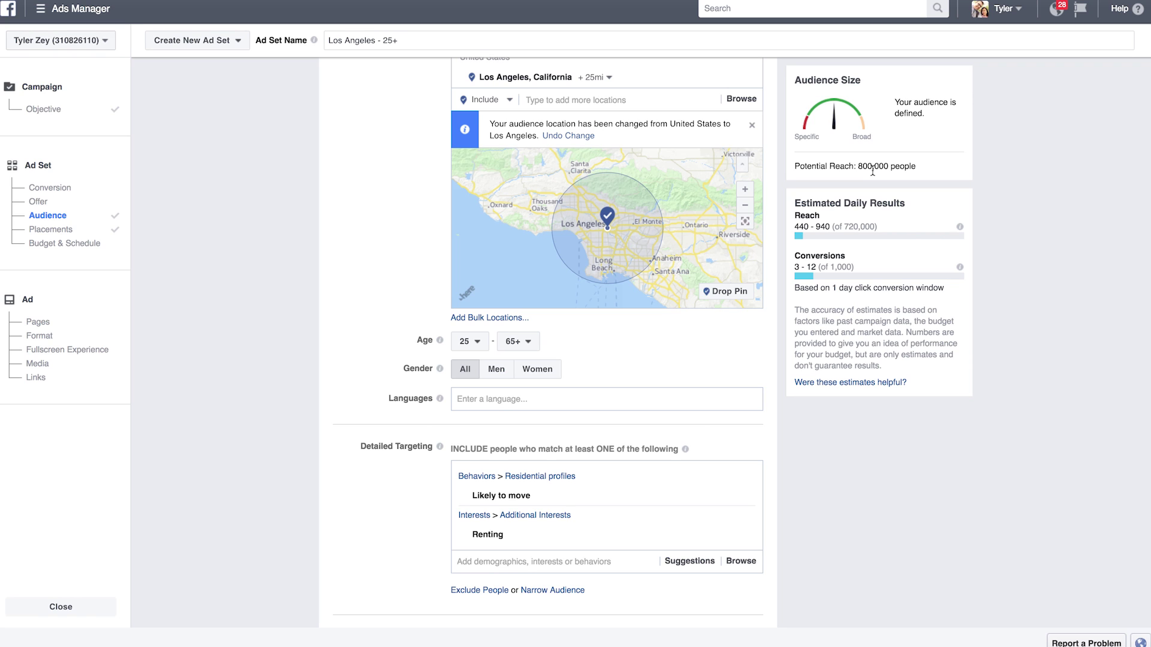
scroll(764, 346, "down", 2)
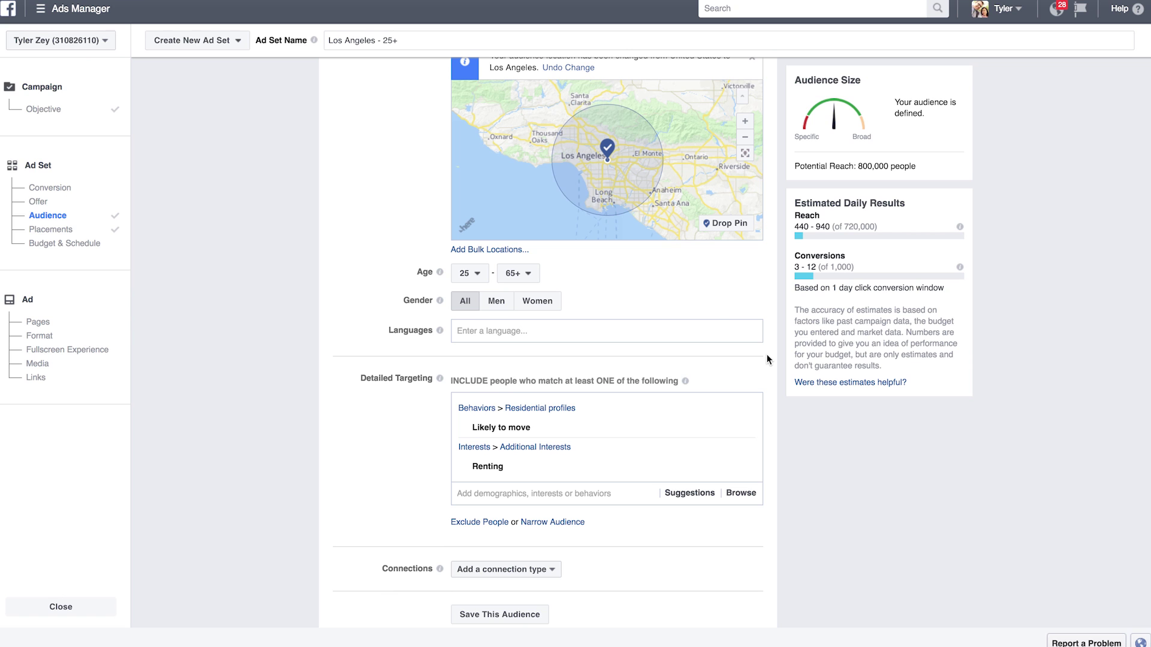
Keep the $20.00 daily budget and default schedule, then continue to the ad setup
scroll(768, 359, "down", 10)
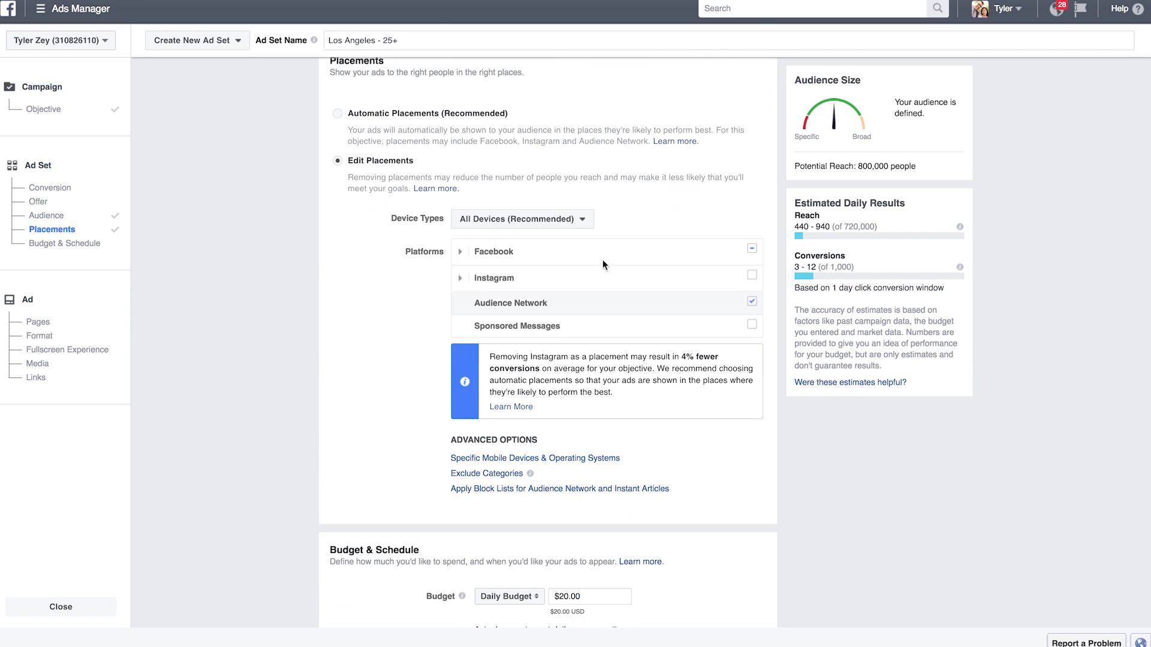
scroll(707, 330, "down", 4)
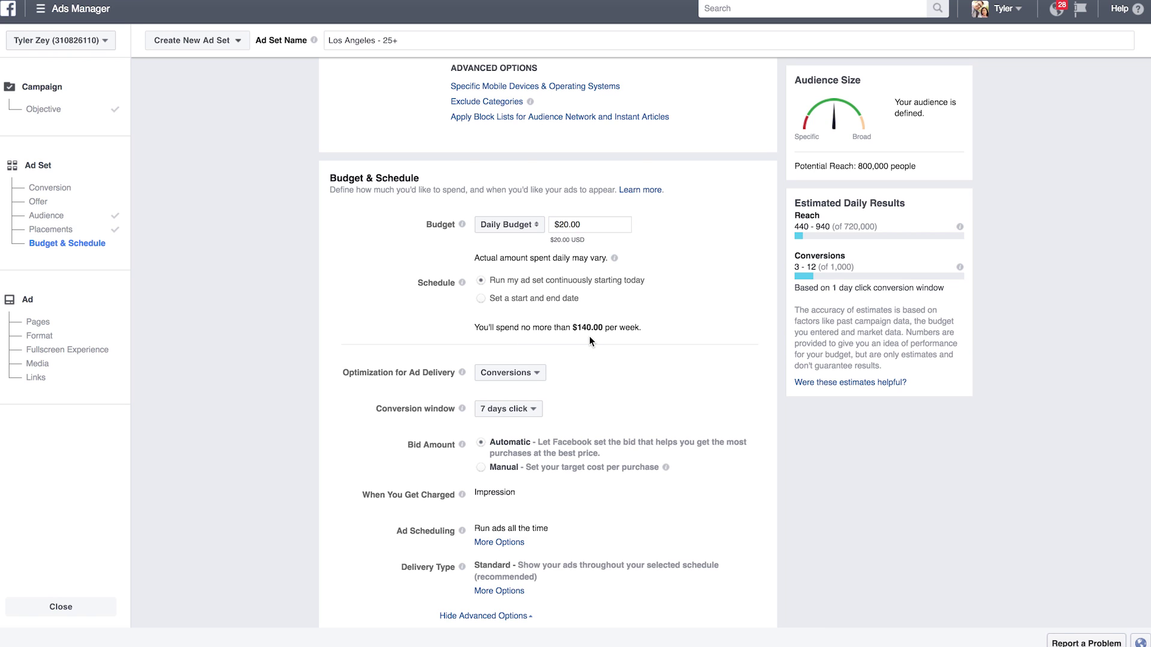
scroll(570, 343, "down", 1)
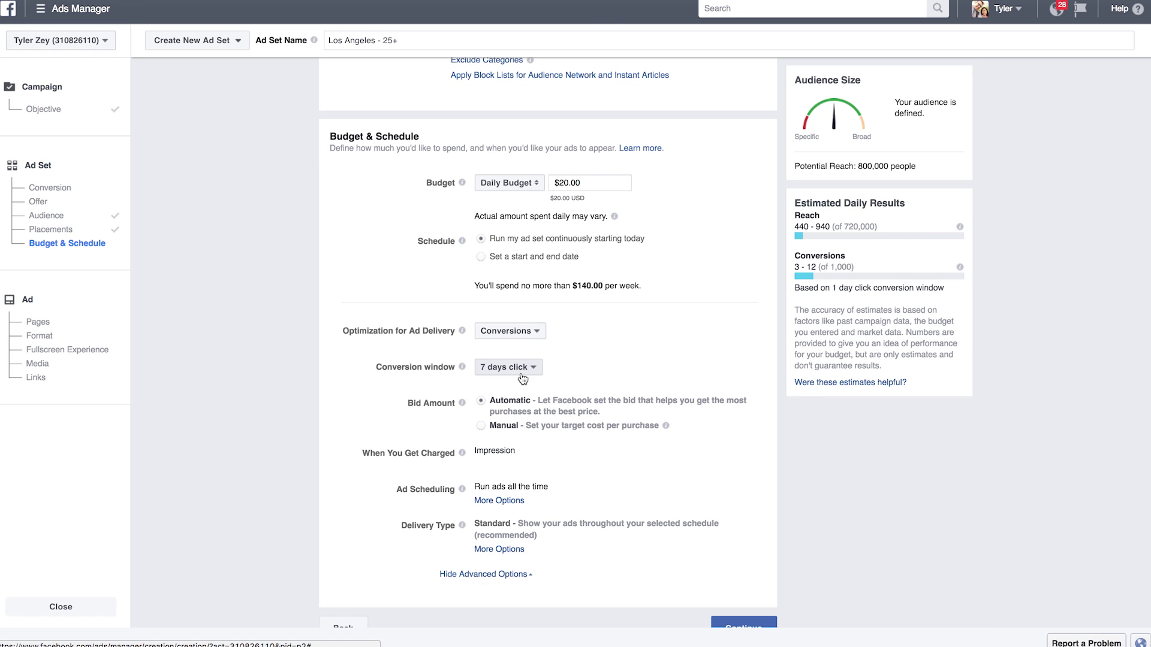
scroll(601, 365, "down", 1)
mouse_move(461, 382)
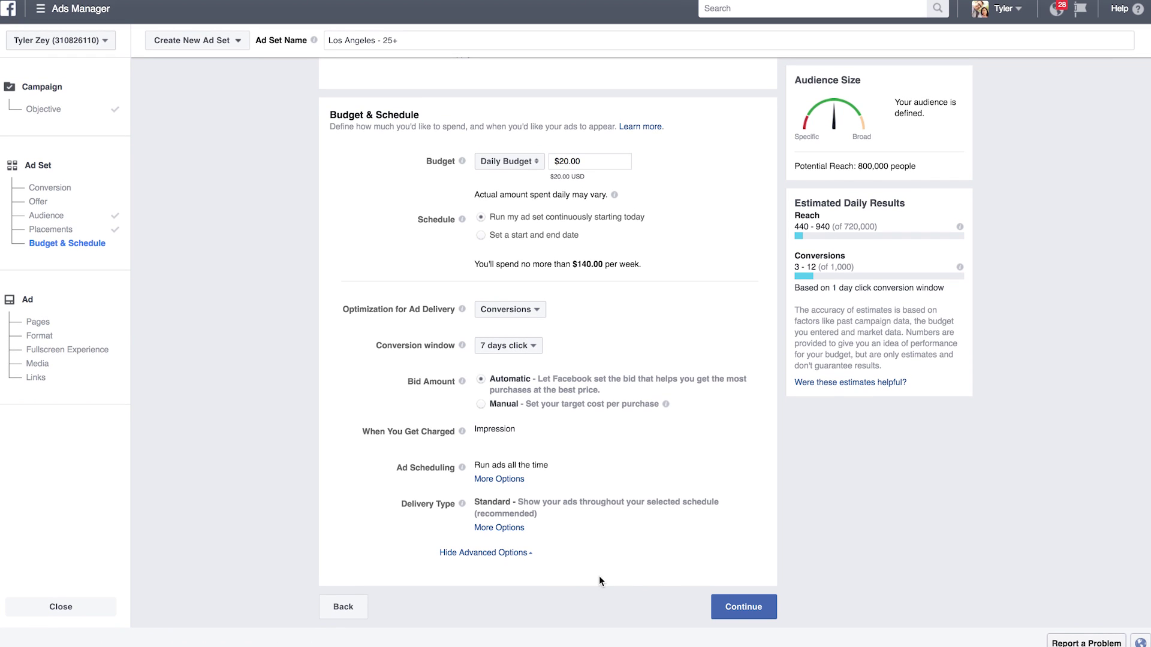
left_click(736, 608)
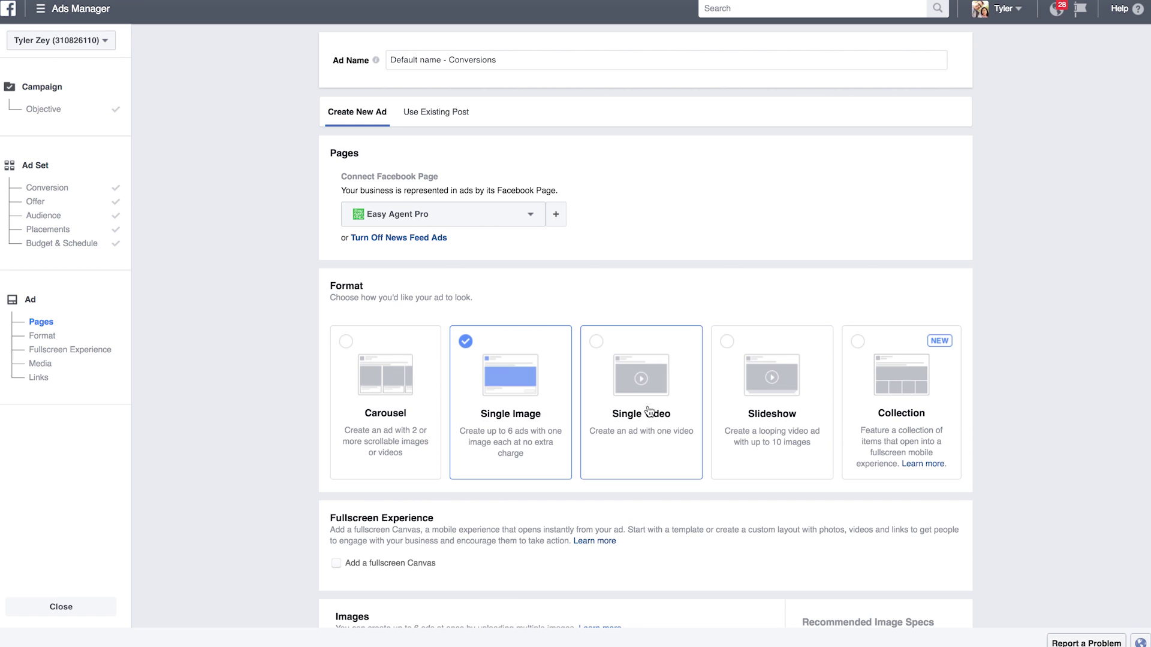
Change the ad format from Single Image to Single Video
left_click(647, 408)
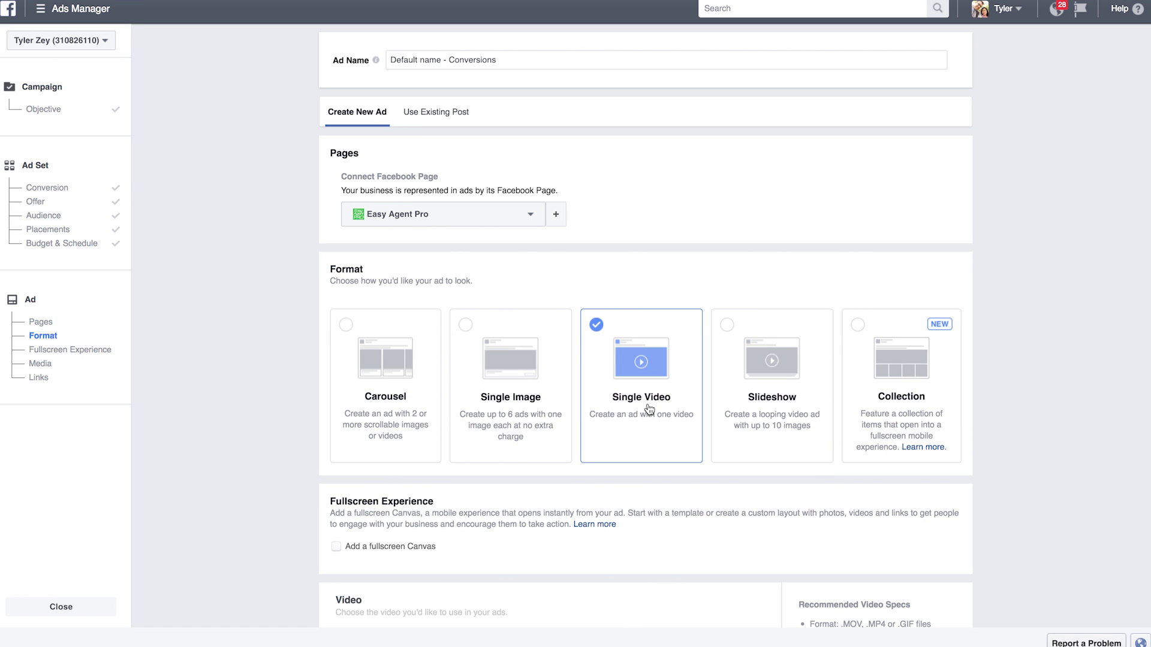
scroll(649, 409, "down", 7)
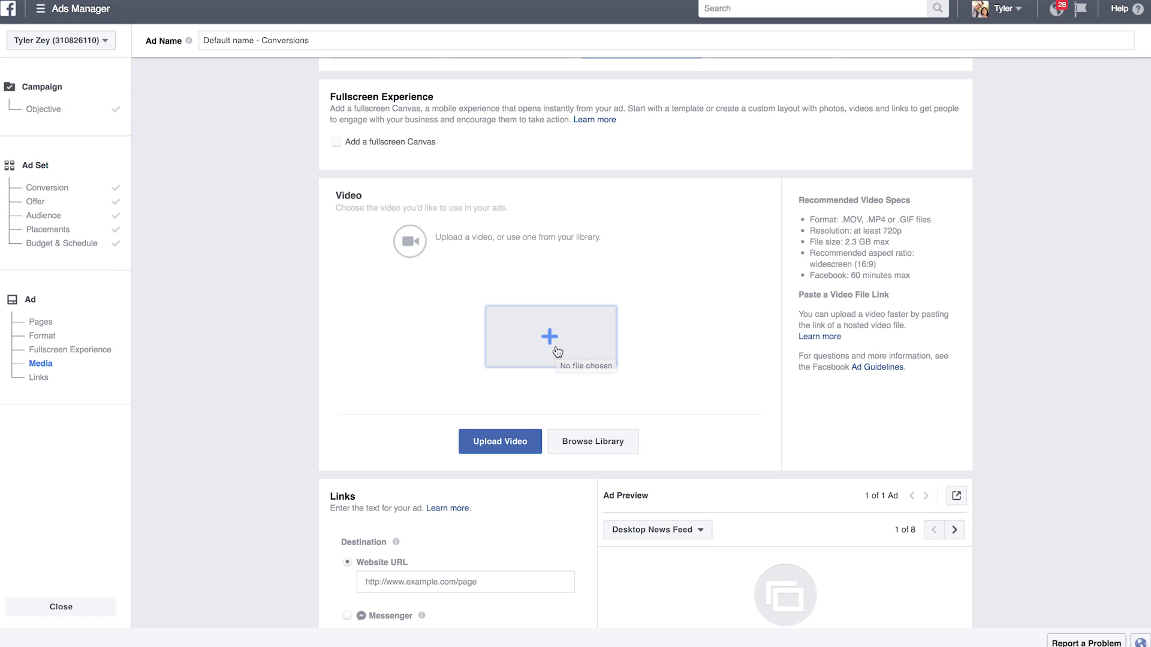
Upload the #3.mp4 video and use the Renting vs. Buying thumbnail
left_click(557, 351)
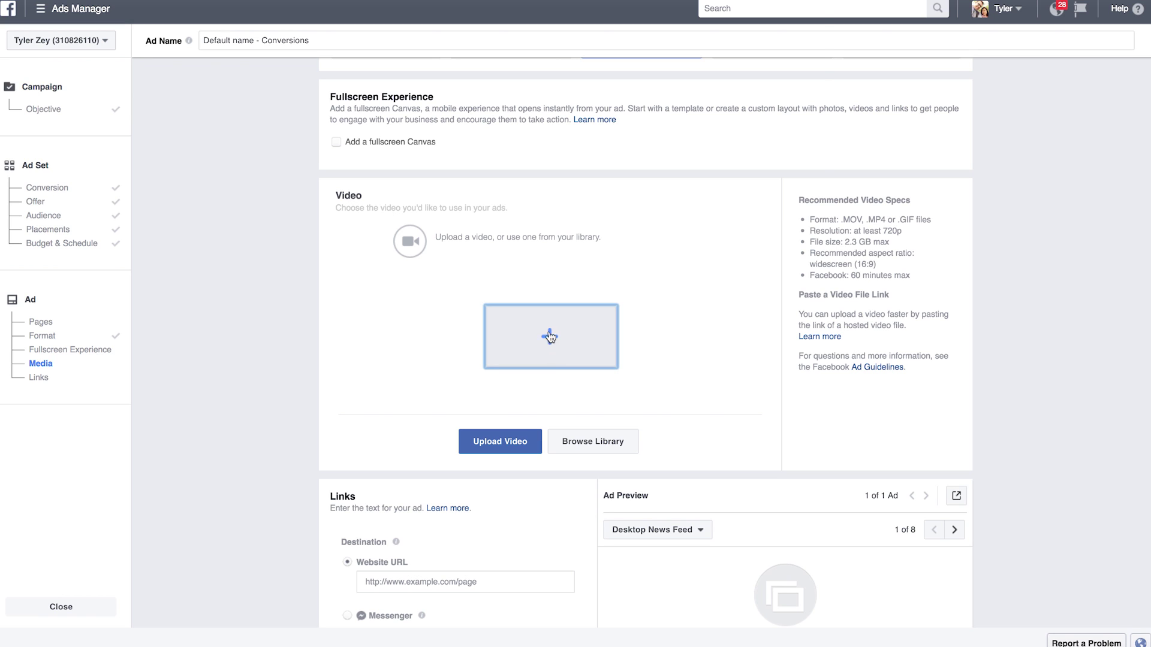
left_click(477, 30)
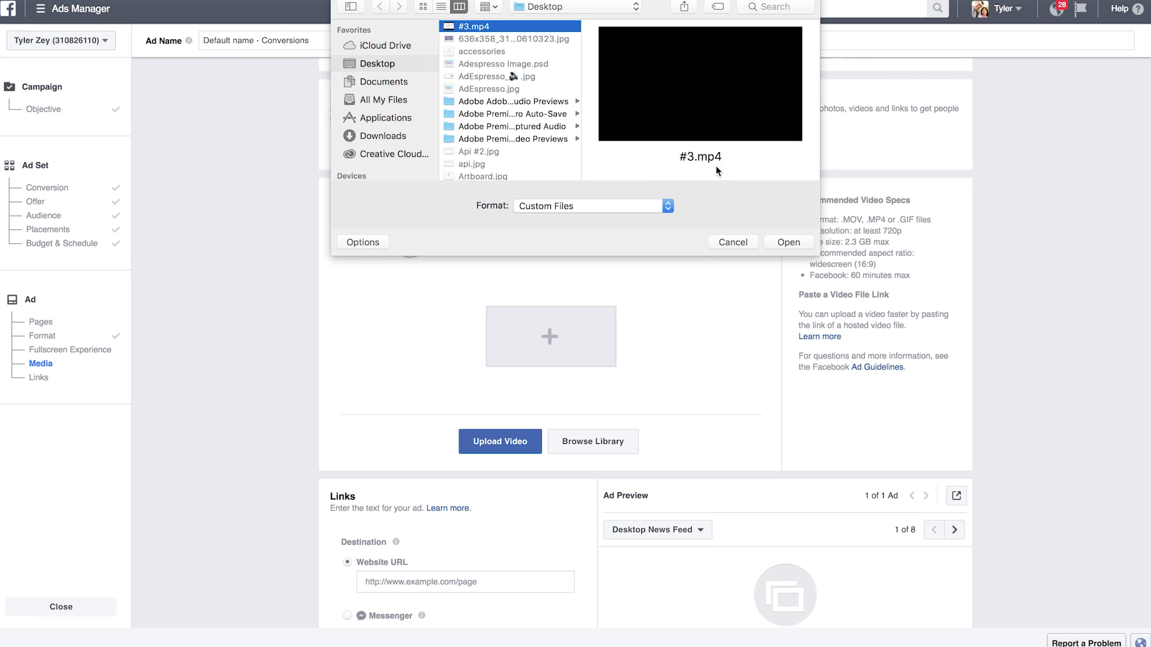
left_click(783, 246)
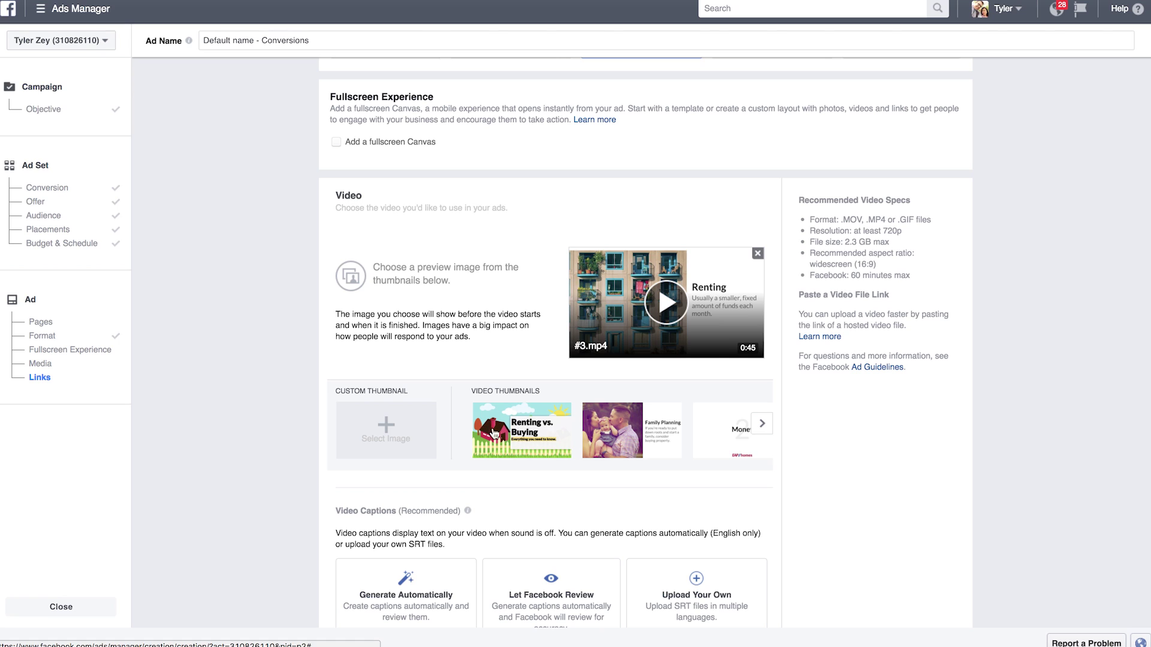
left_click(513, 438)
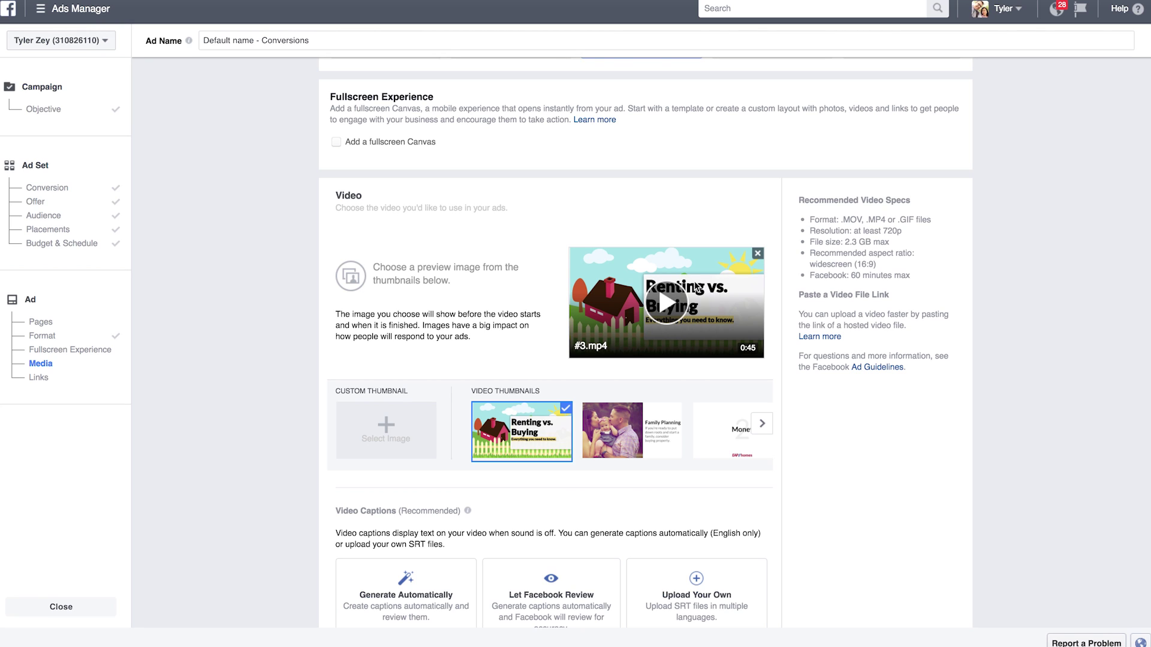
Play and pause the video in the ad preview to check its content
left_click(664, 315)
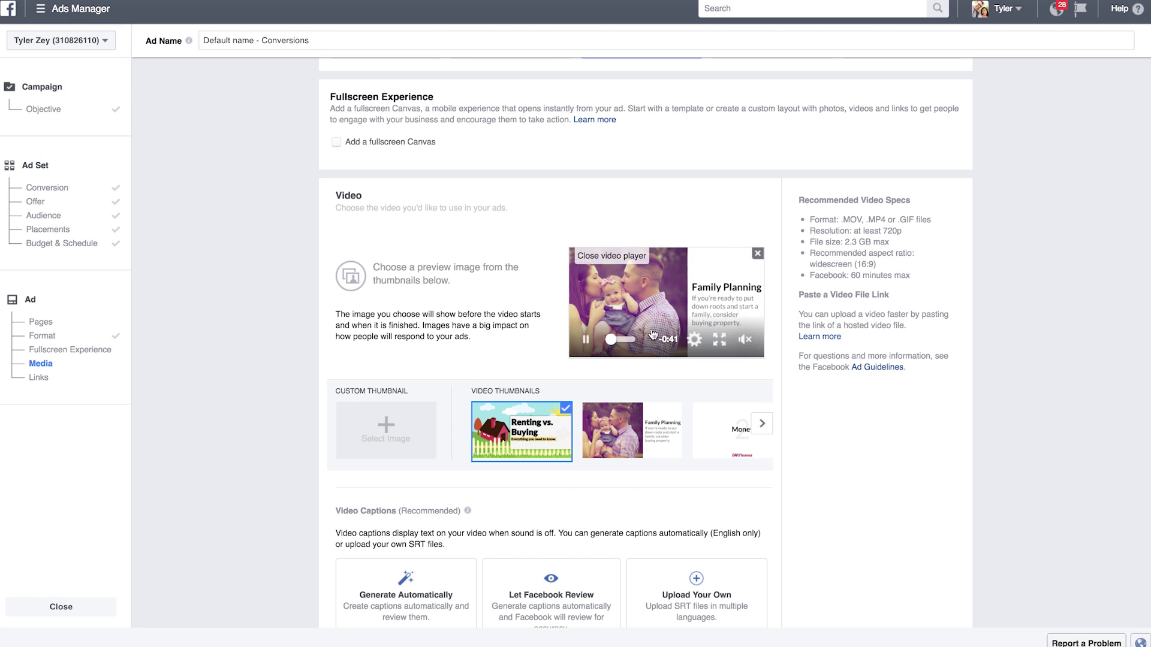
left_click(568, 303)
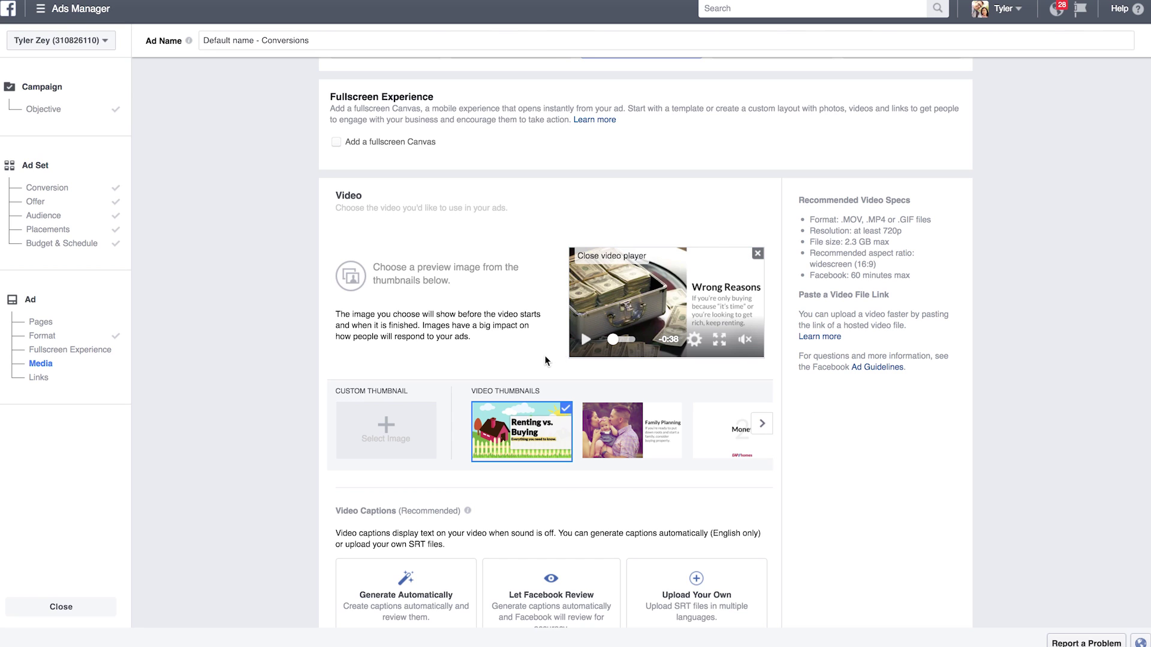
scroll(543, 362, "down", 10)
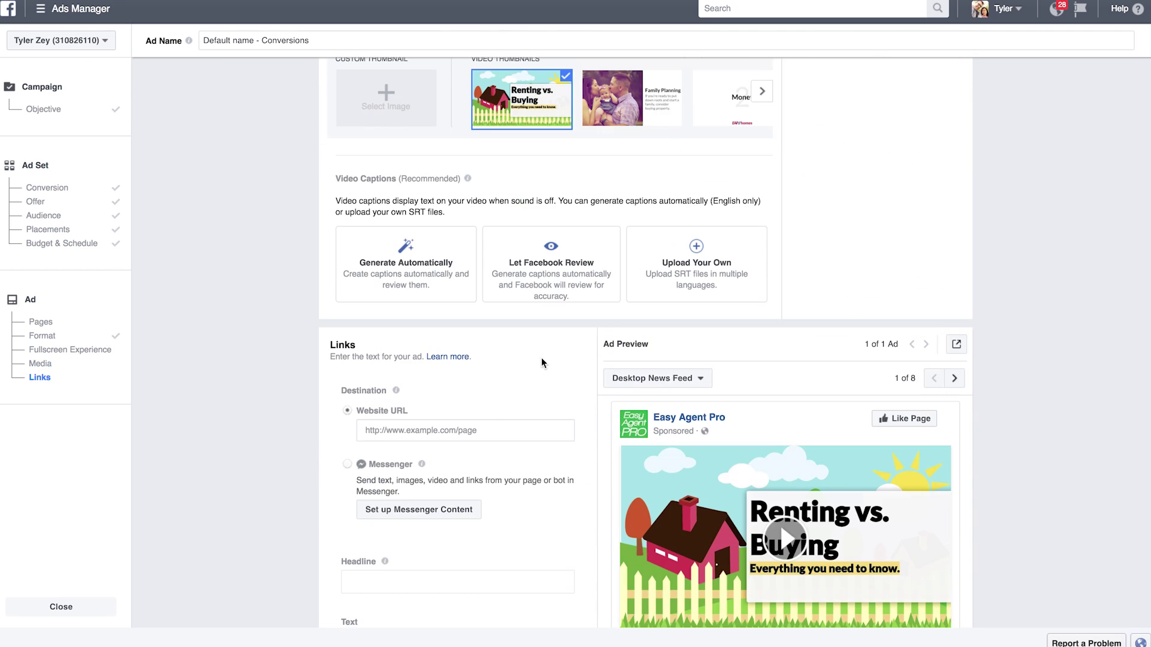
scroll(543, 363, "down", 1)
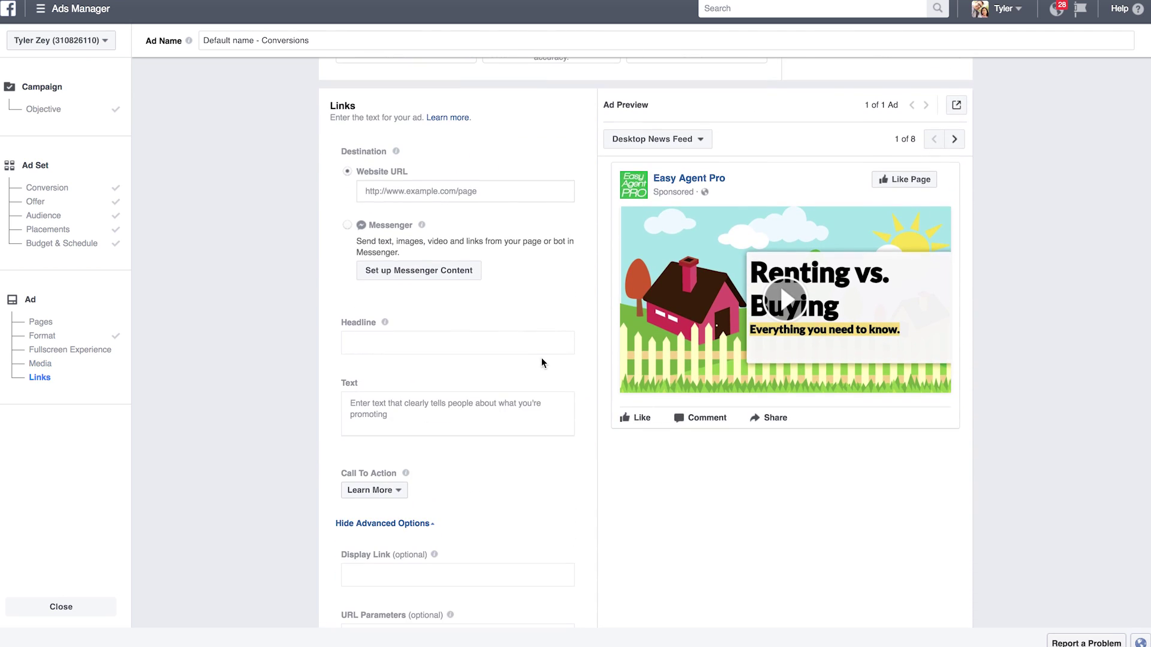
left_click(489, 191)
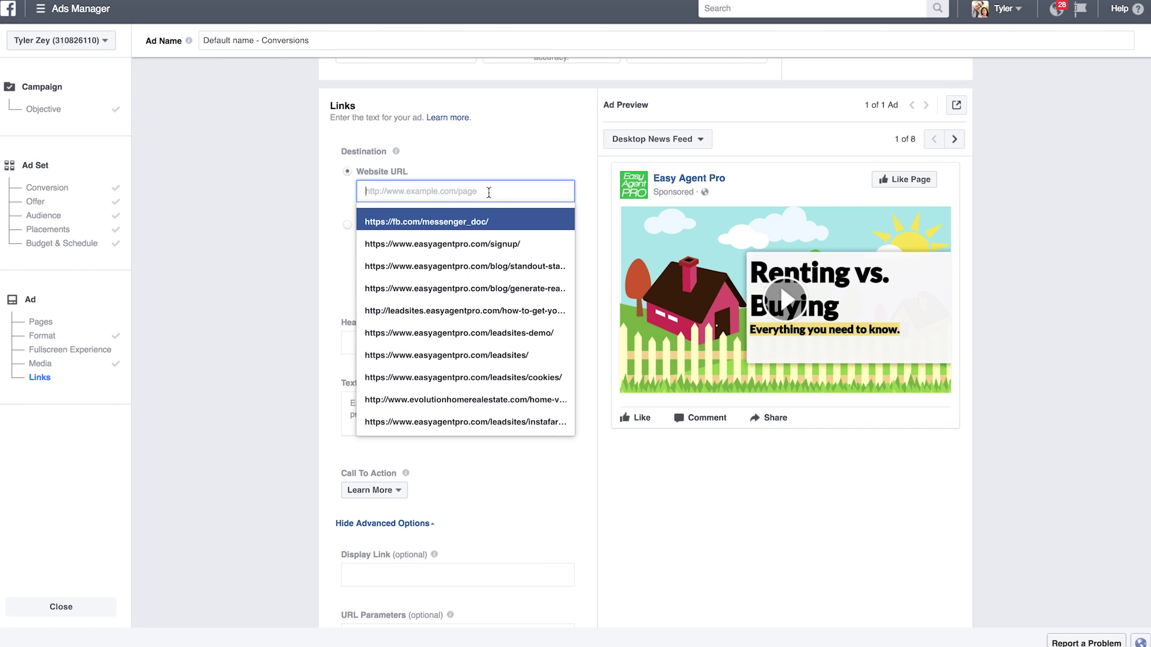
left_click(493, 160)
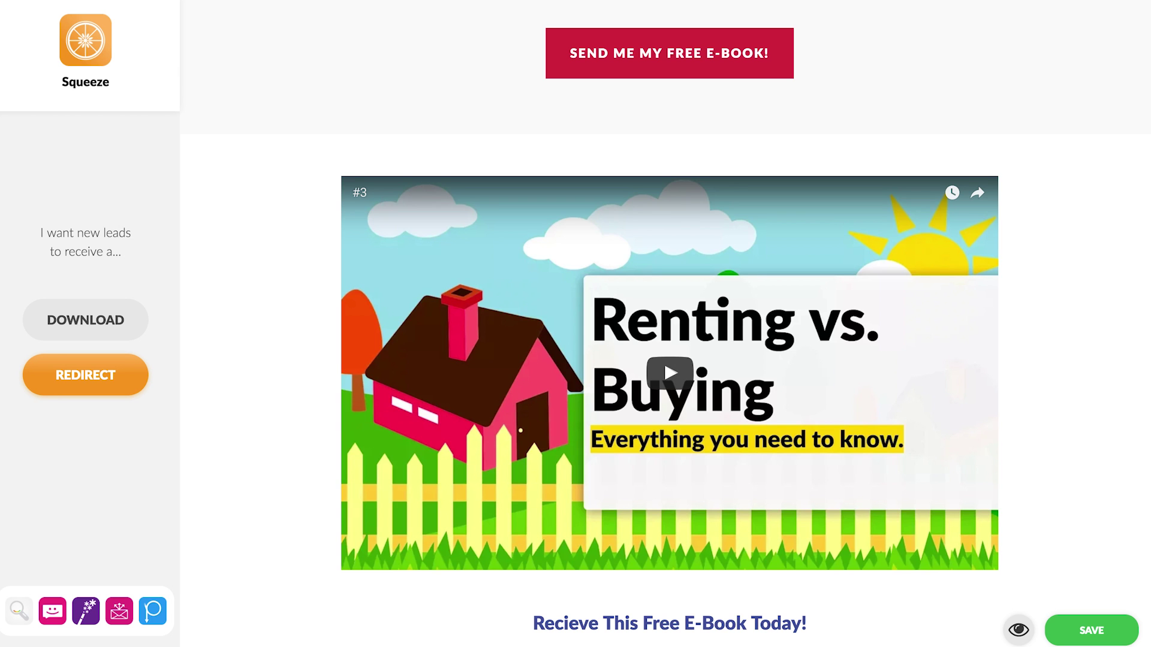
Copy the live squeeze page's full URL from the address bar for the ad's Website URL
scroll(837, 178, "down", 3)
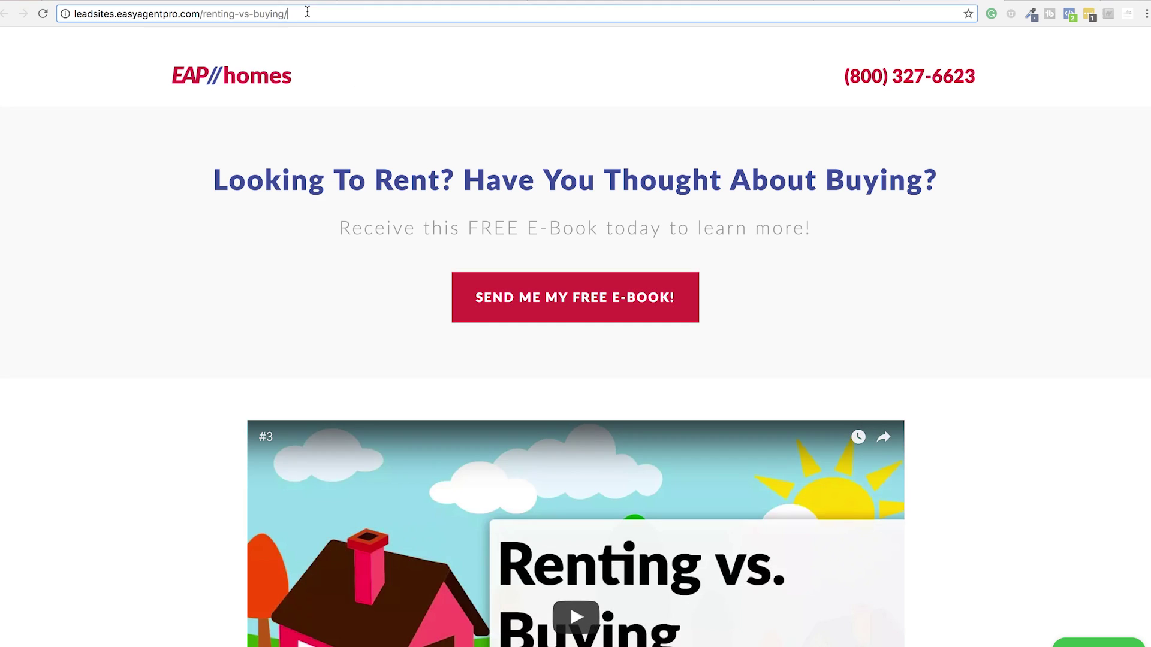
left_click(307, 13)
key("ctrl+c")
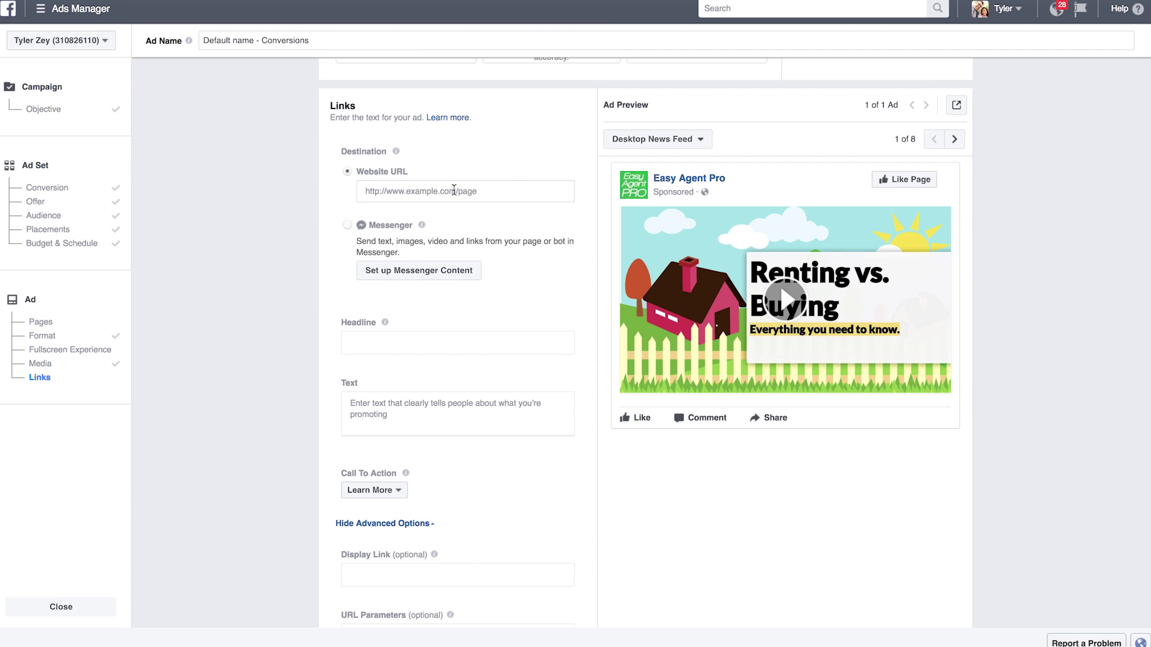
left_click(452, 190)
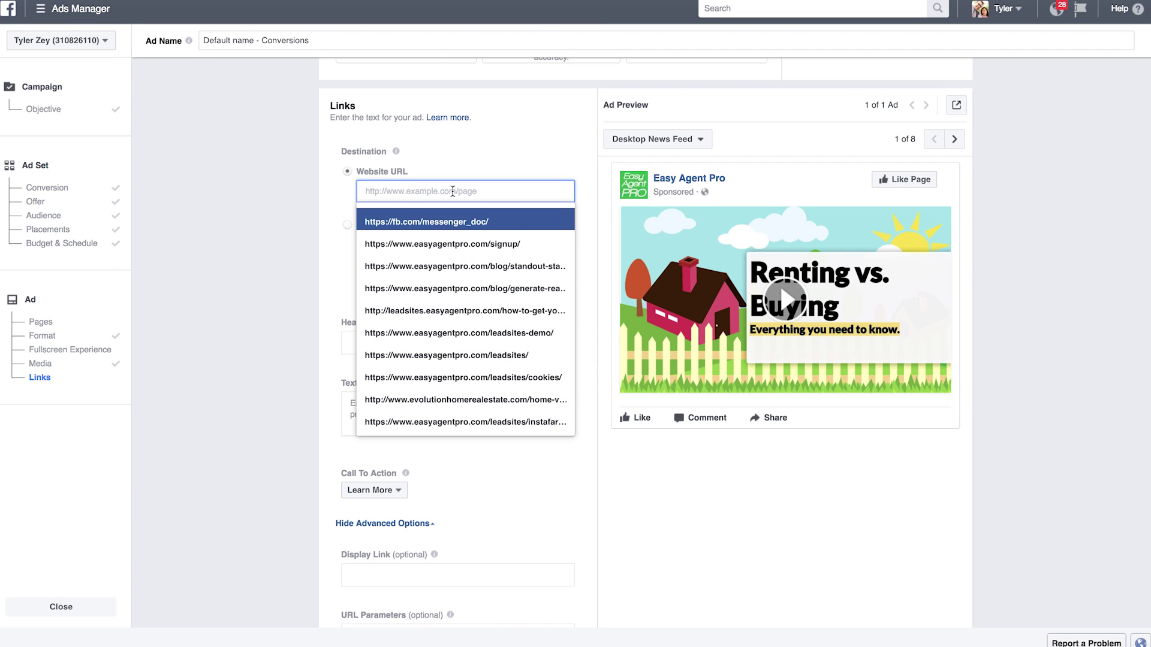
Paste the squeeze page URL as the website and change the headline to 'Download it Here!'
key("ctrl+v")
key("Return")
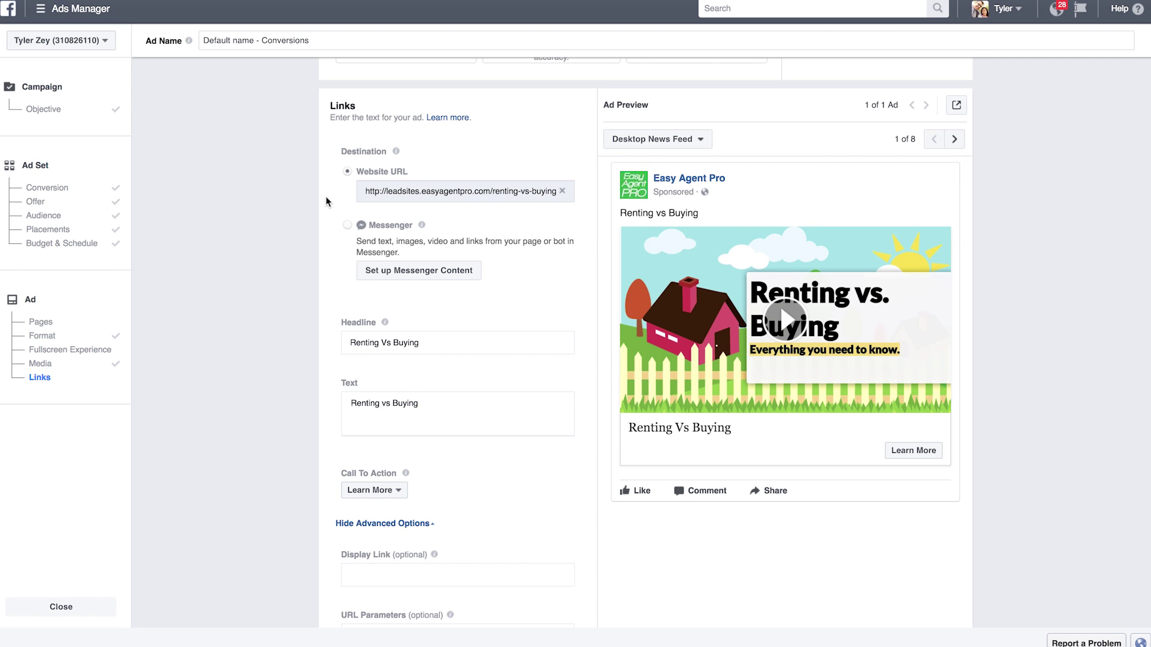
scroll(329, 225, "down", 3)
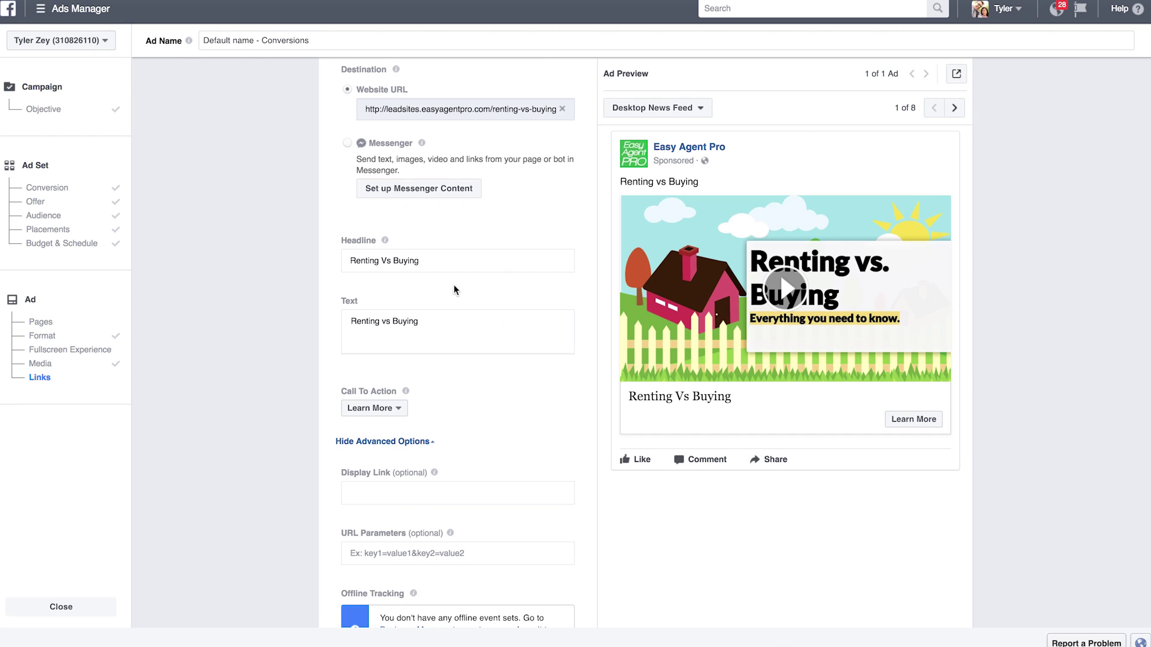
left_click_drag(430, 262, 346, 265)
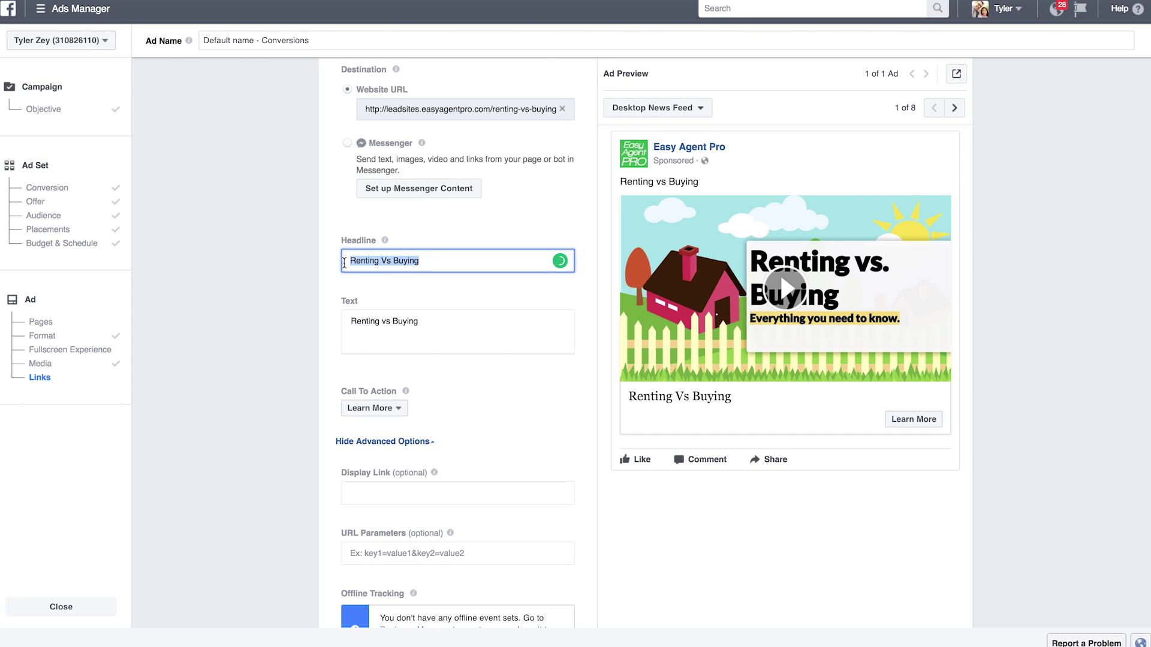
type("Download it Here!")
left_click(487, 298)
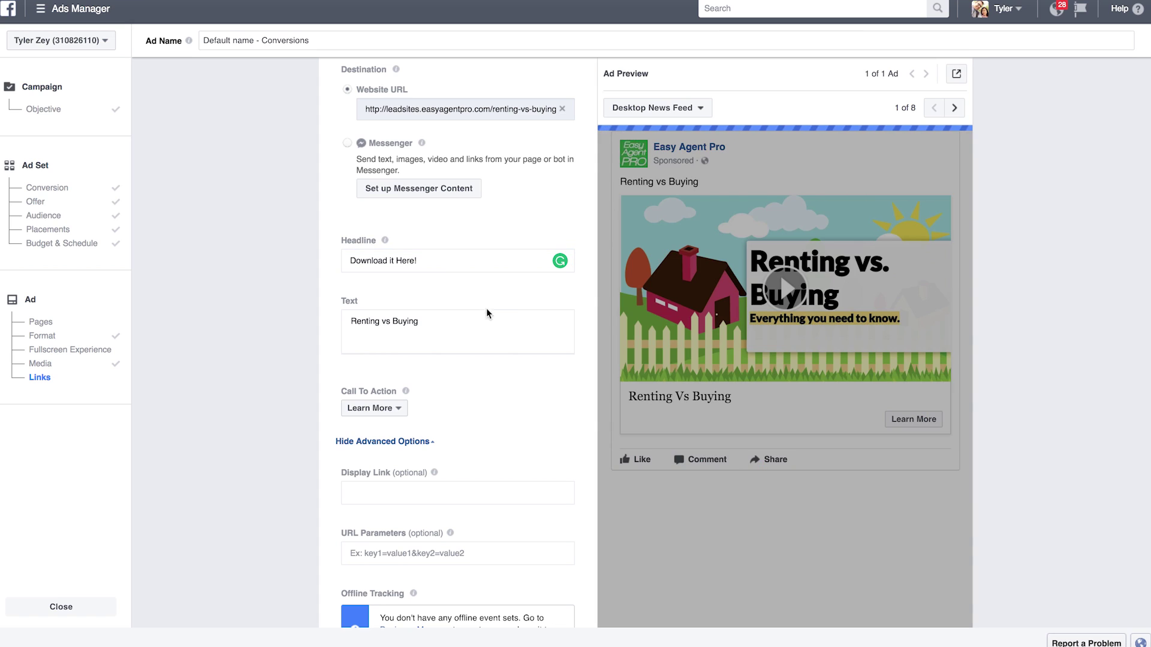
Rewrite the body text to begin 'It's Incredibly important to consider the pro's of buying a home over renting!'
left_click(447, 325)
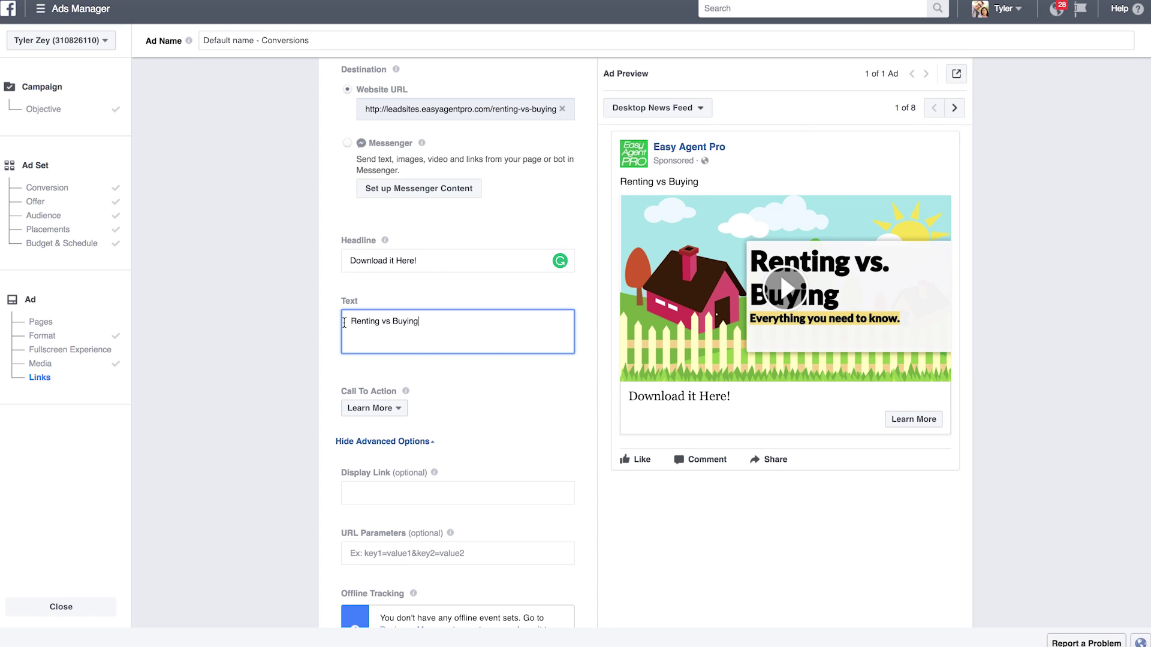
left_click_drag(420, 323, 346, 323)
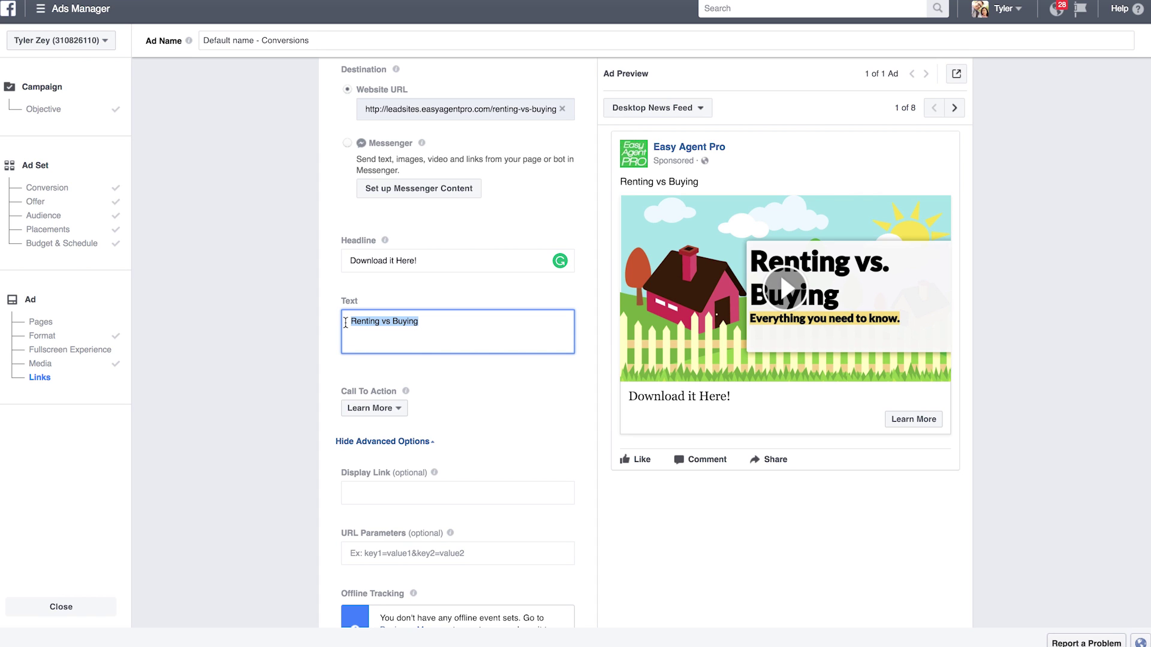
type("It's Incredibly important to consider the")
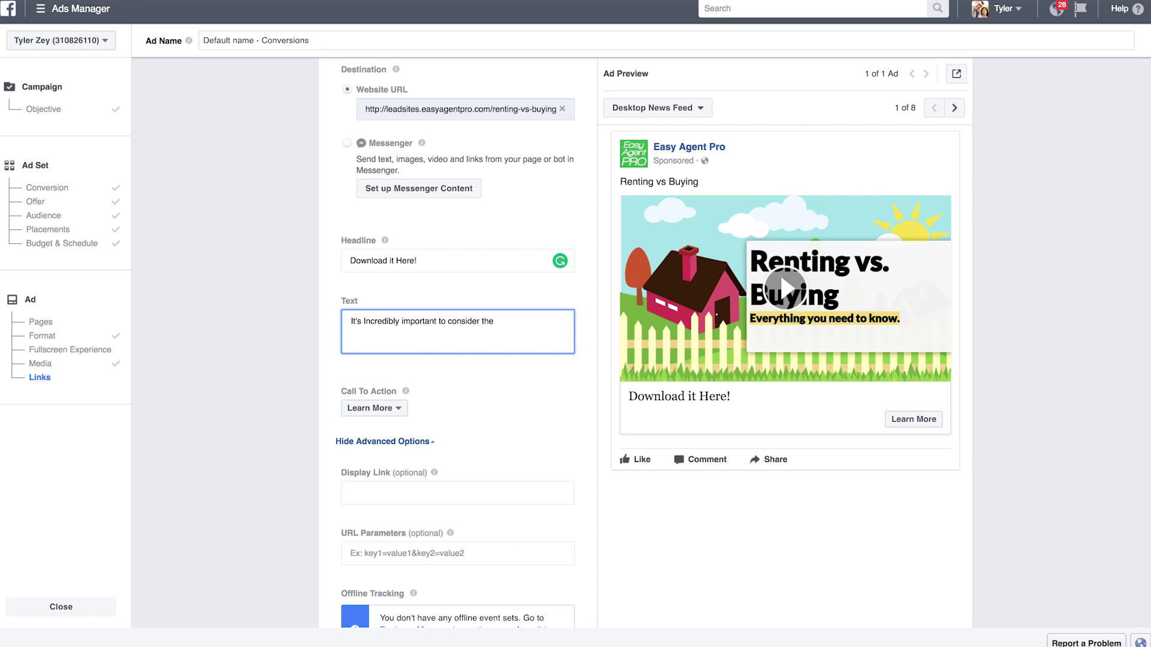
type(" pro's of buying a home over renting!")
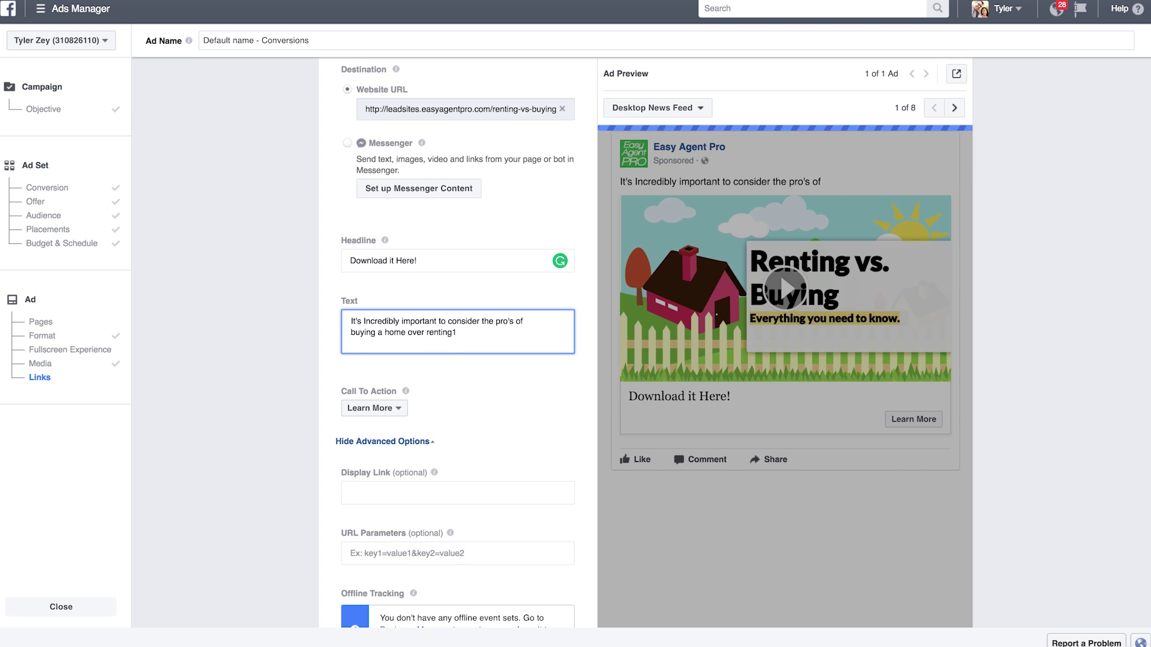
type(" Download this FREE E-Book TODAY")
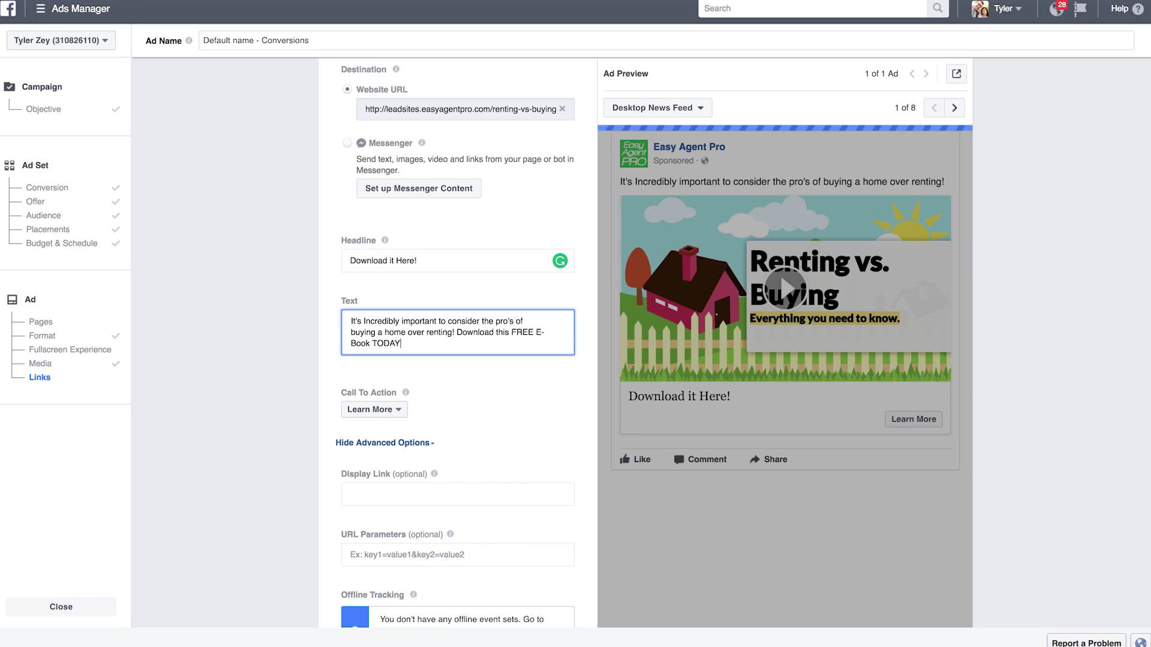
type(" for more information.")
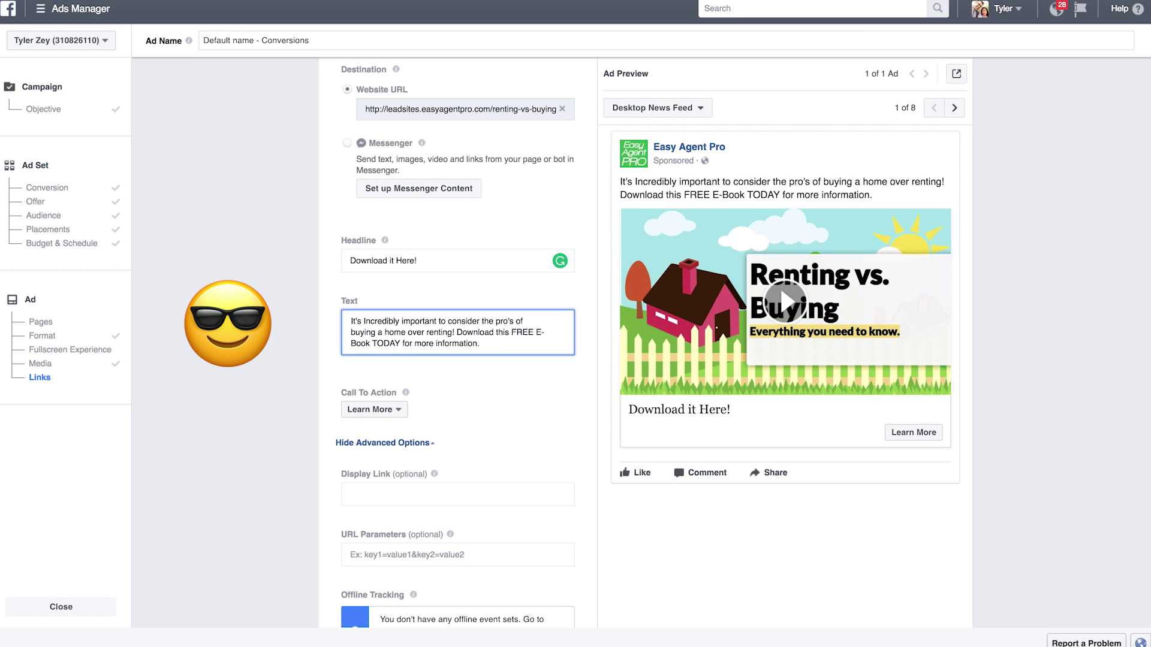
Search Emojipedia for 'sunglasses' and copy the Smiling Face With Sunglasses emoji
key("super+t")
type("emojip")
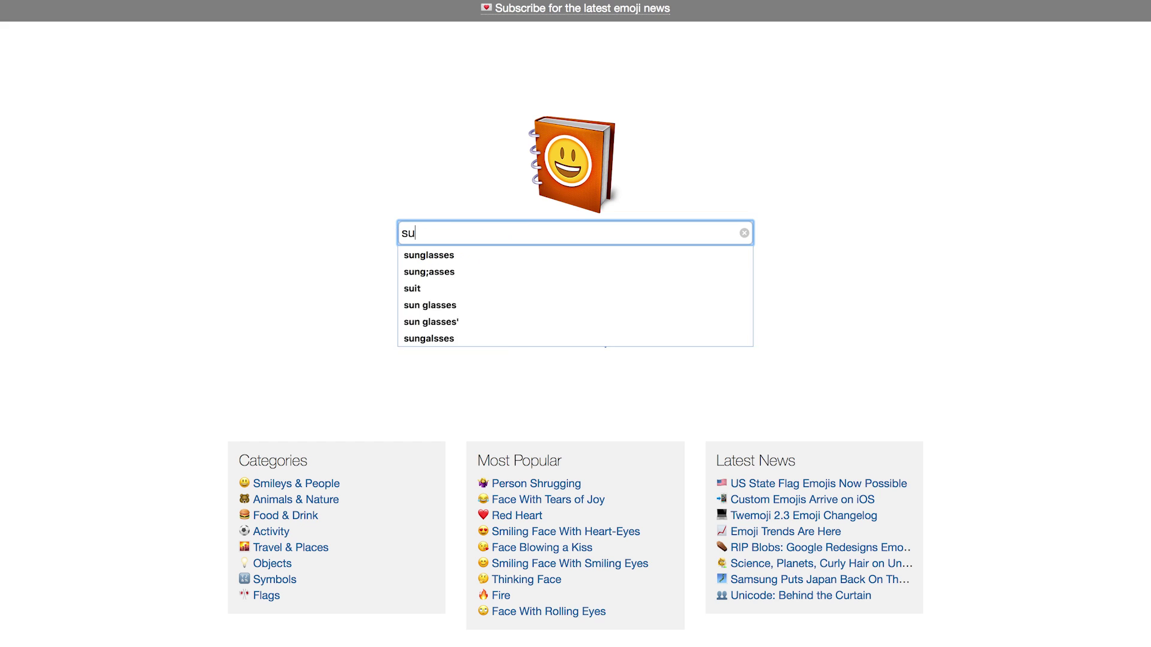
type("es")
key("Return")
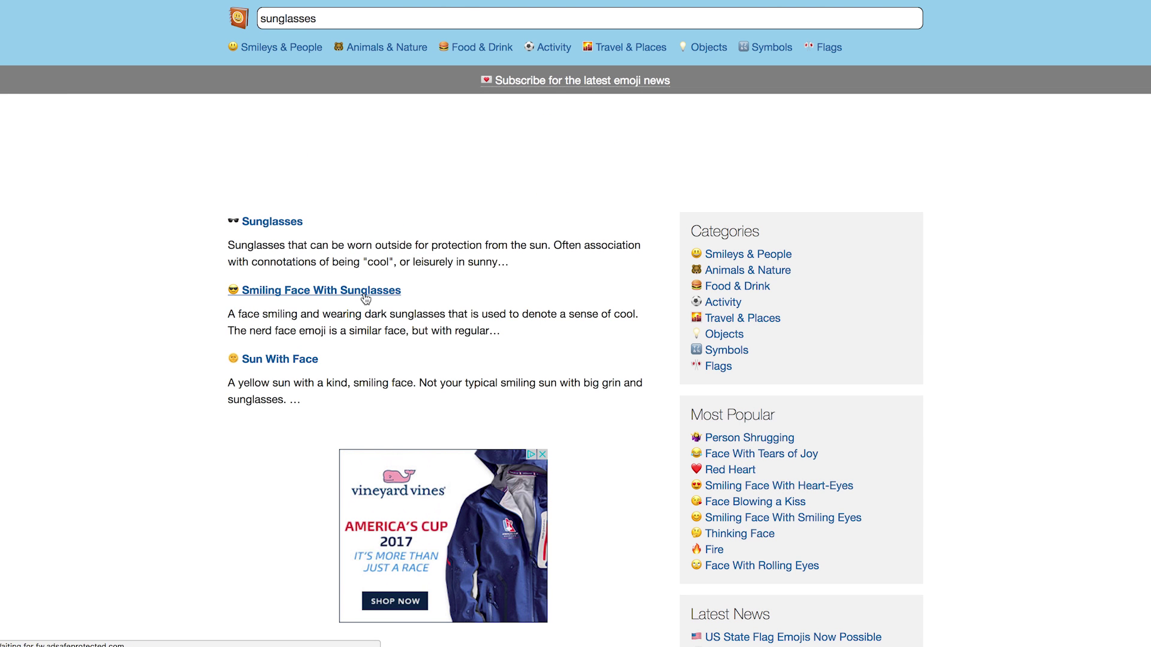
left_click(426, 322)
left_click(428, 388)
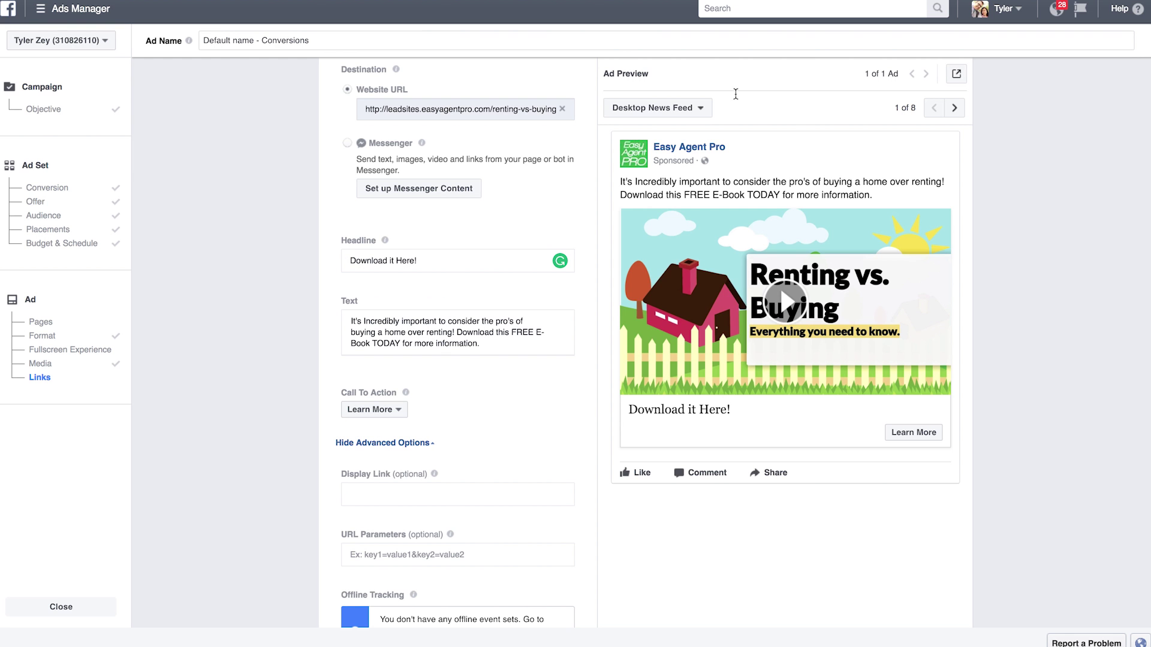
left_click(483, 343)
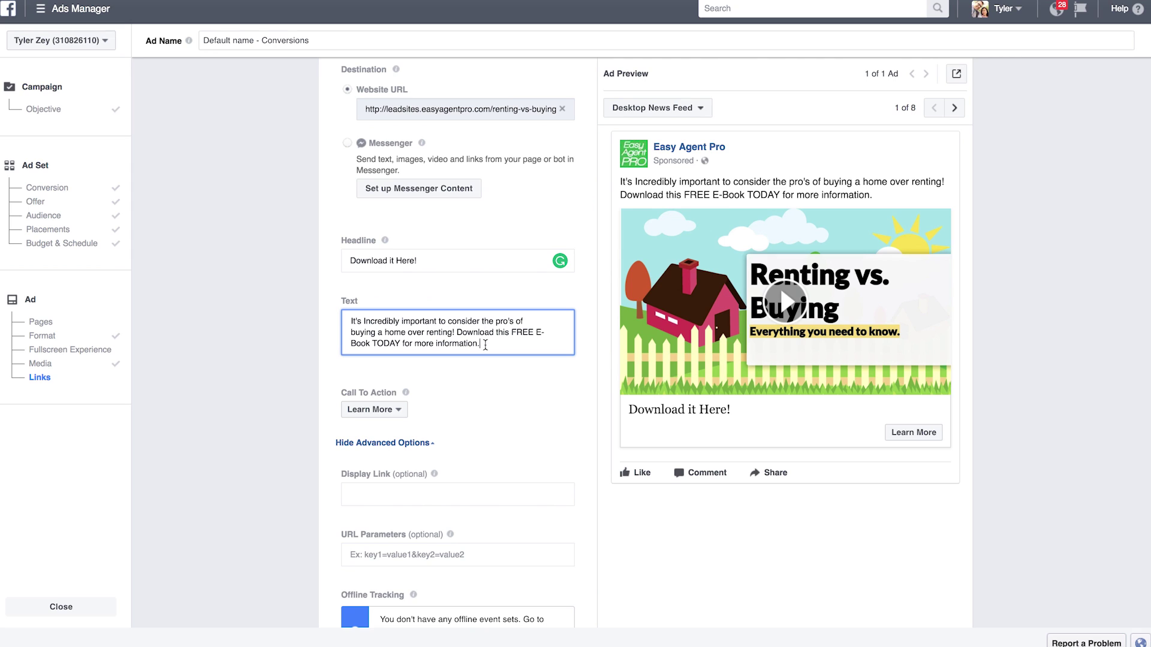
Paste the sunglasses emoji at the end of the body text and set the call to action to Download
key("super+v")
scroll(607, 228, "down", 5)
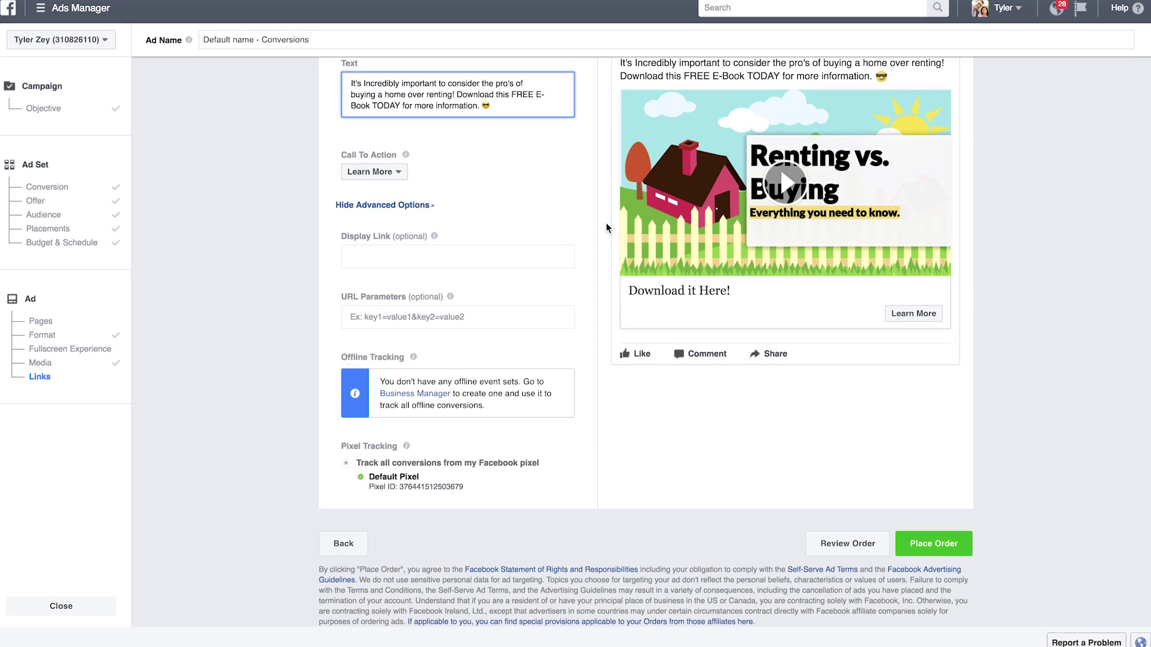
left_click(391, 174)
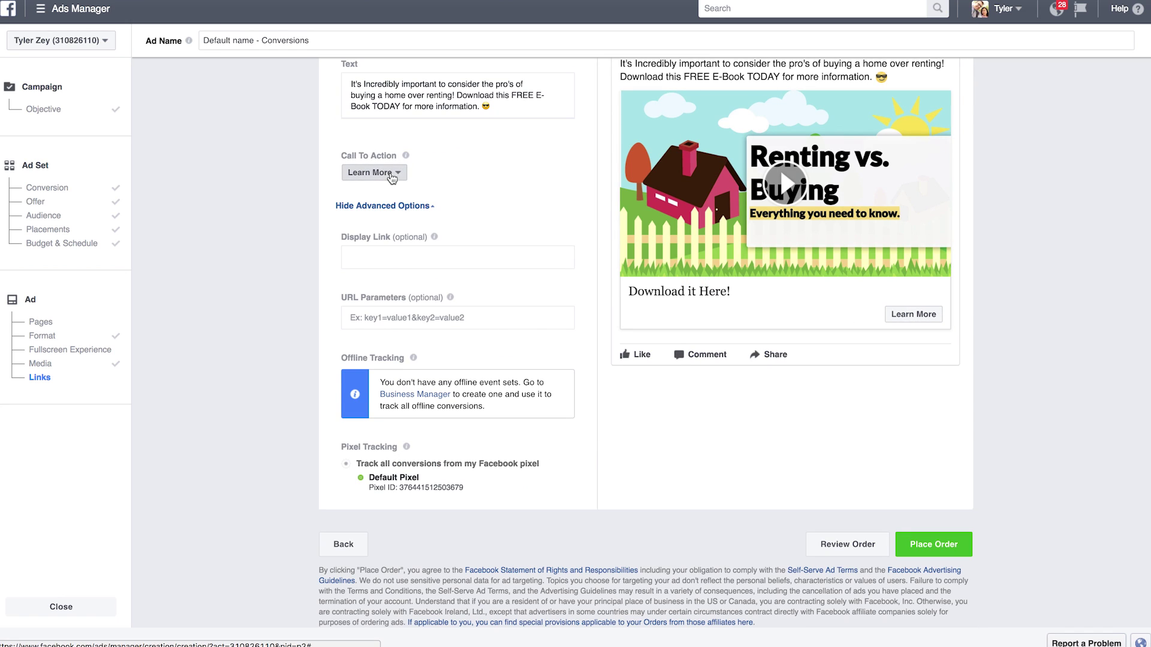
left_click(390, 265)
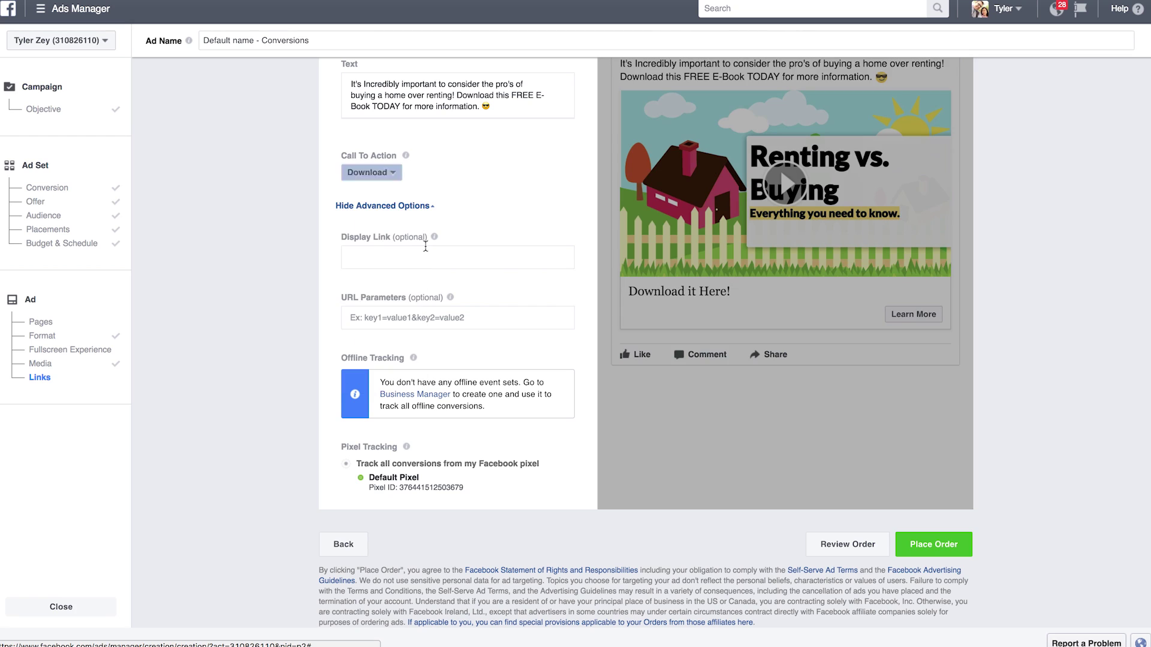